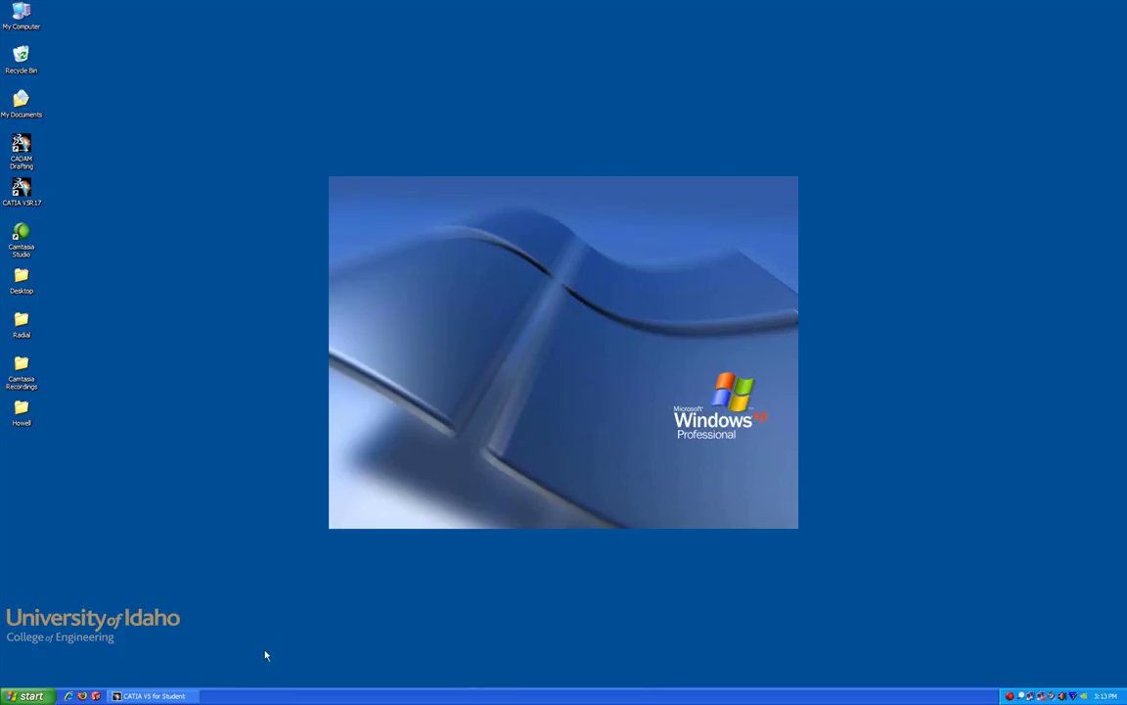
# - Launch CATIA V5 for Student from its Windows XP desktop shortcut
pyautogui.click(189, 488)
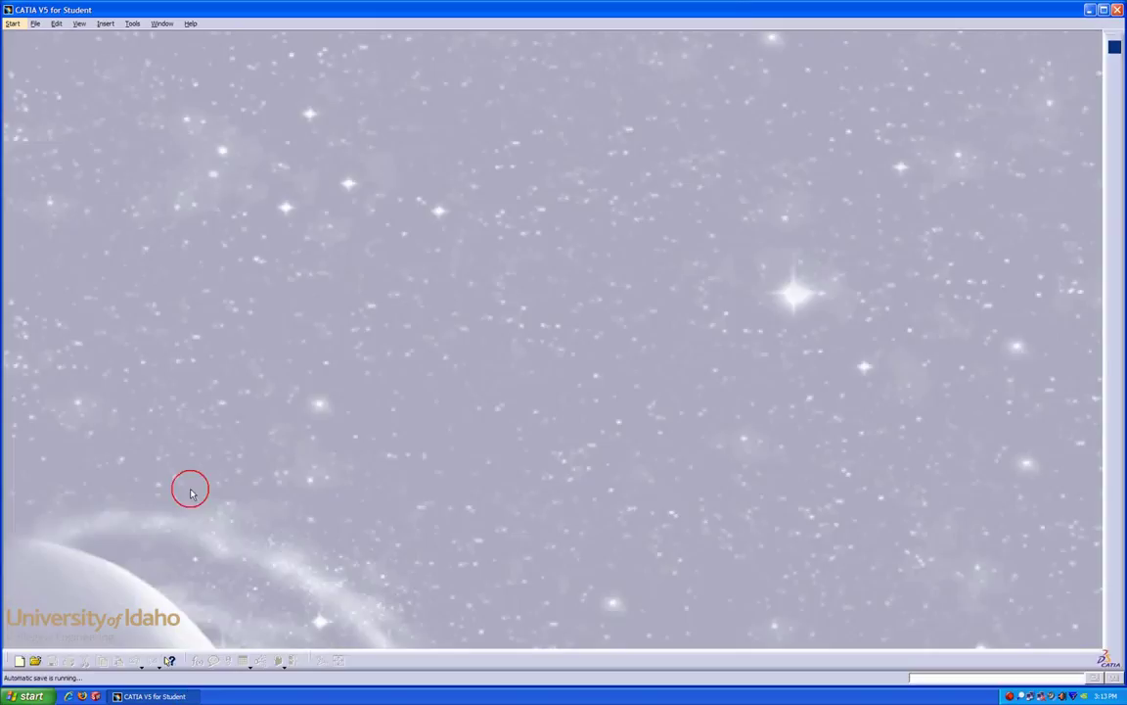
# - Open Planetary Assembly from the Transmission folder through File > Open
pyautogui.click(35, 23)
pyautogui.click(49, 65)
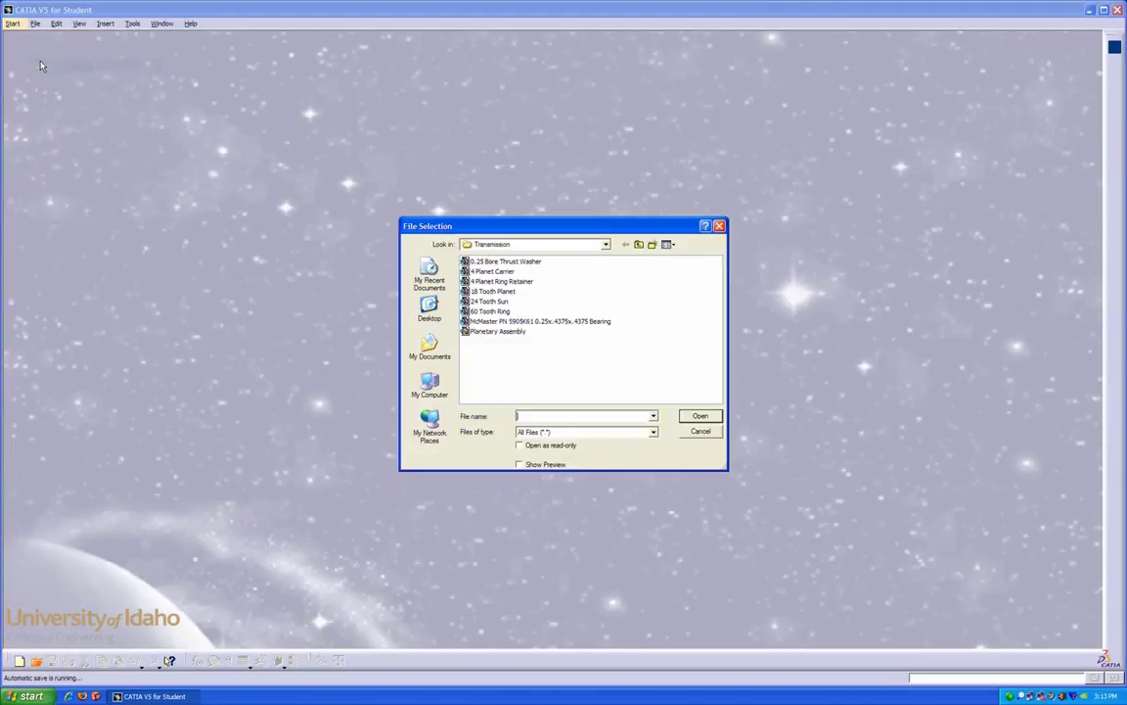
pyautogui.click(484, 331)
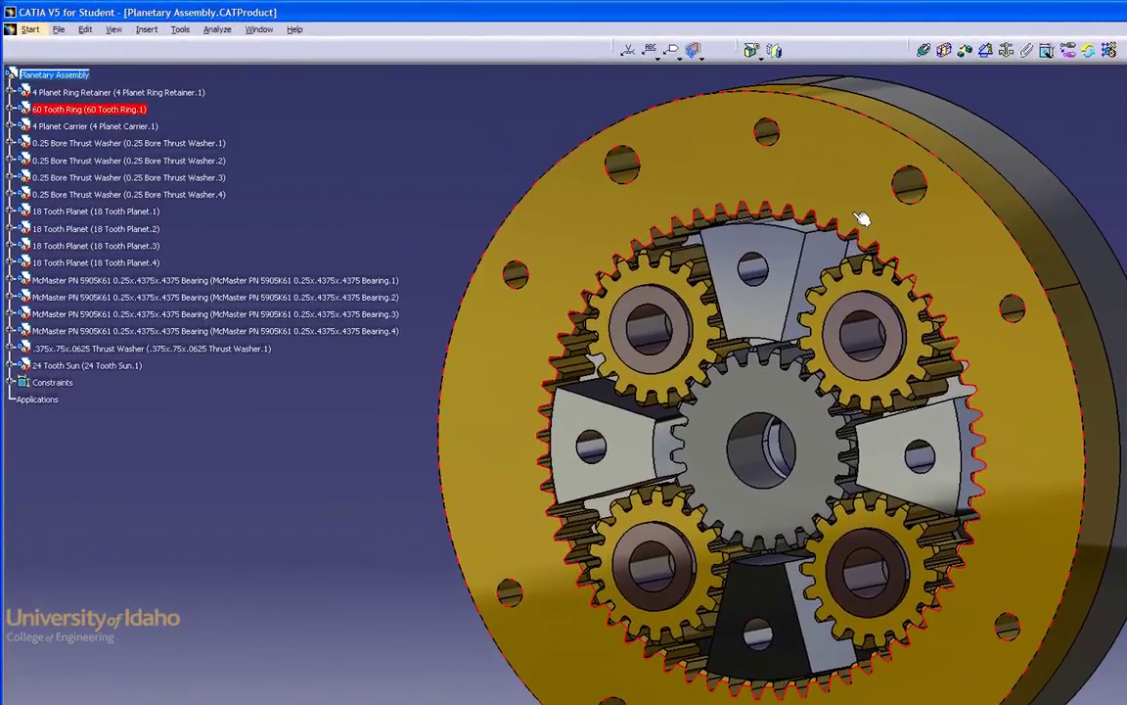
pyautogui.click(51, 78)
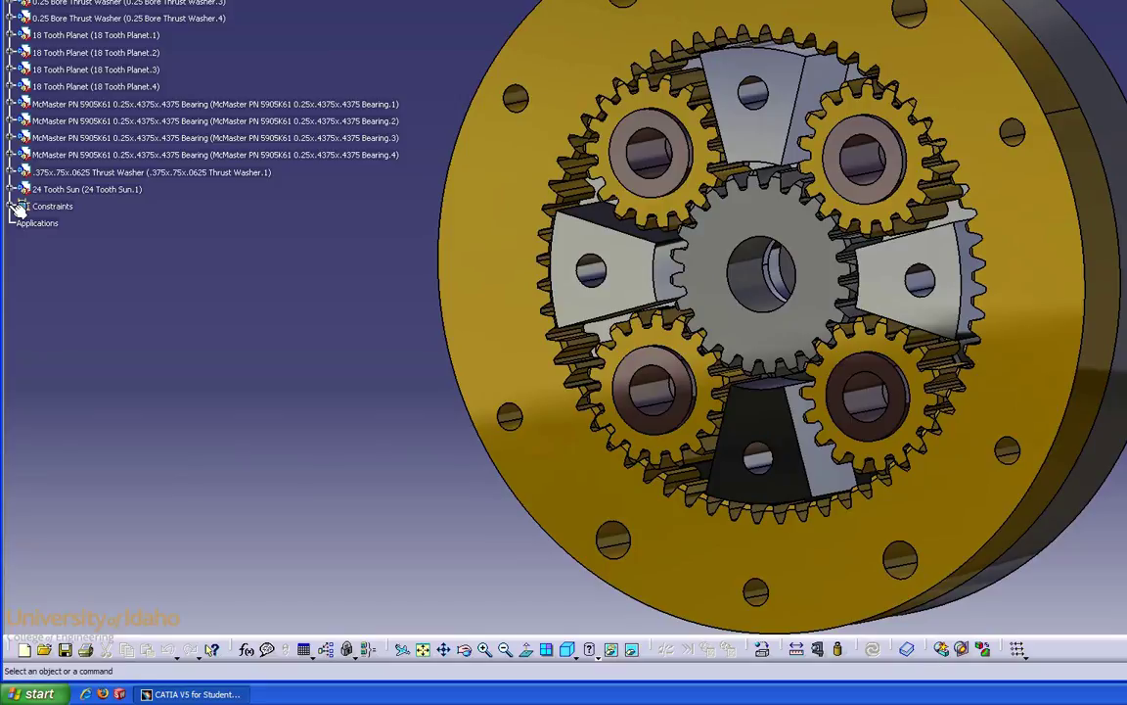
pyautogui.click(17, 208)
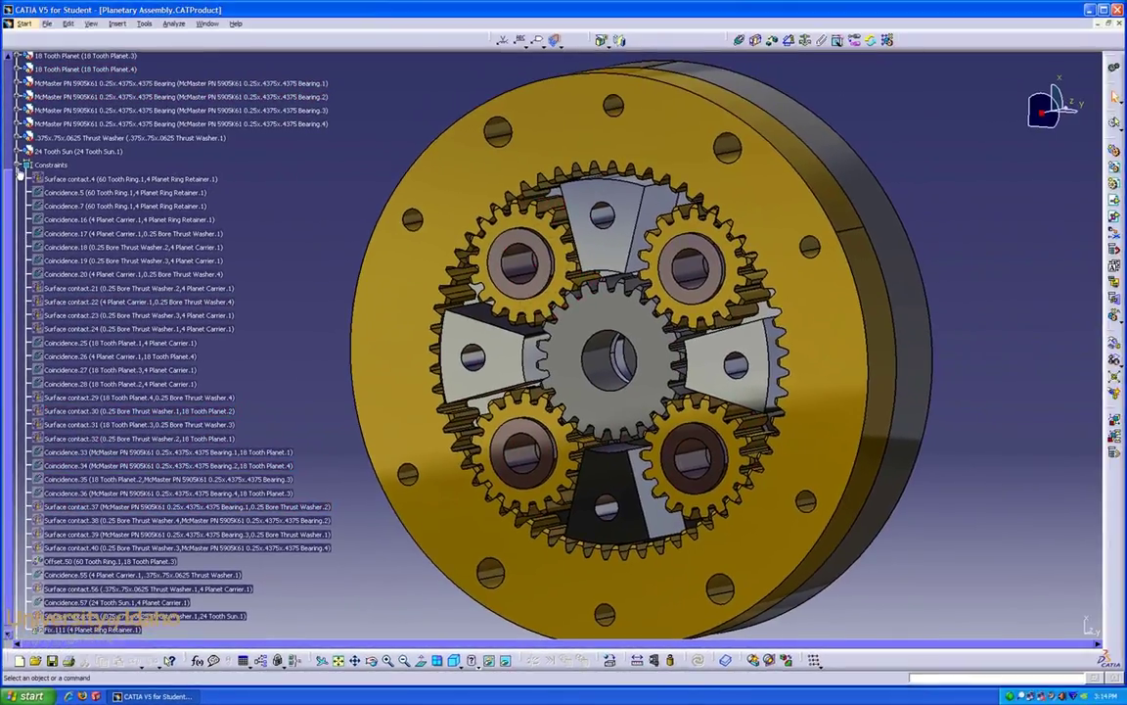
pyautogui.click(19, 129)
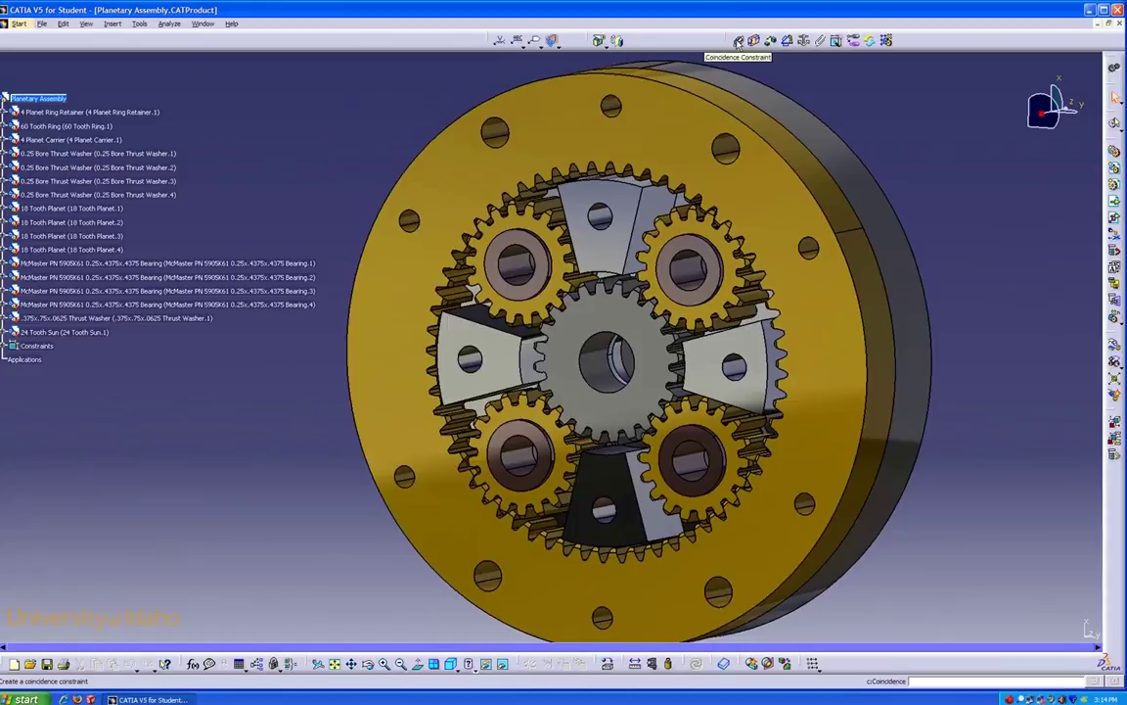
# - Start a Contact Constraint on the 60 Tooth Ring, then bring up the Insert menu
pyautogui.click(755, 40)
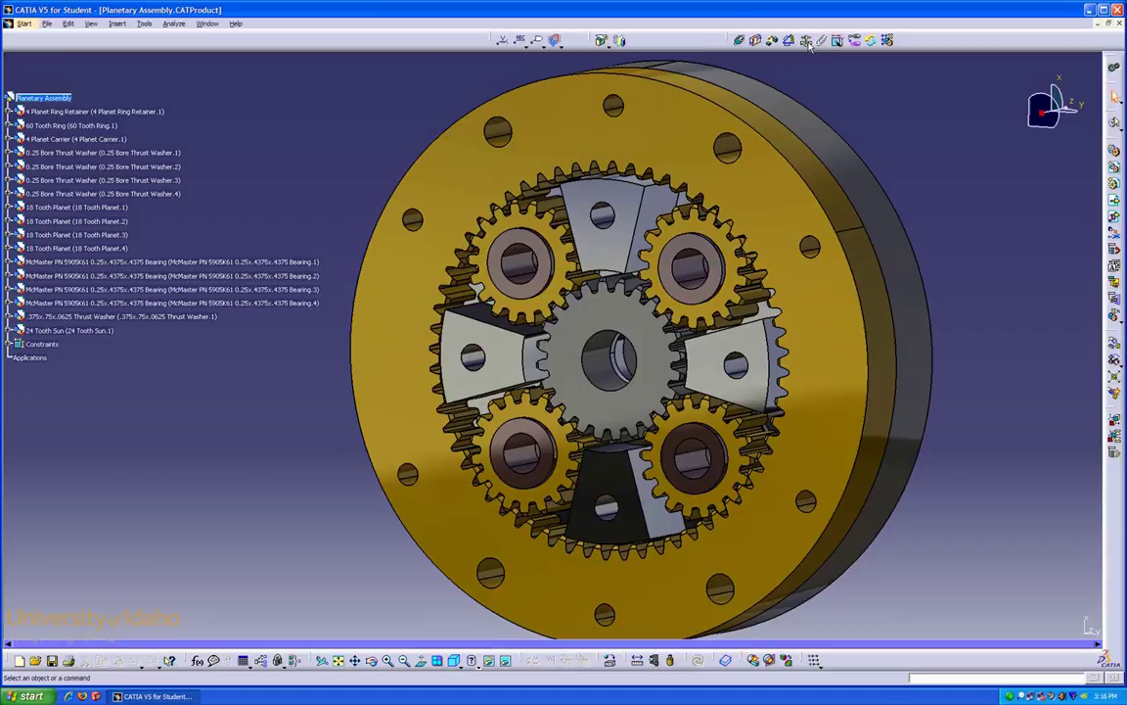
pyautogui.click(690, 108)
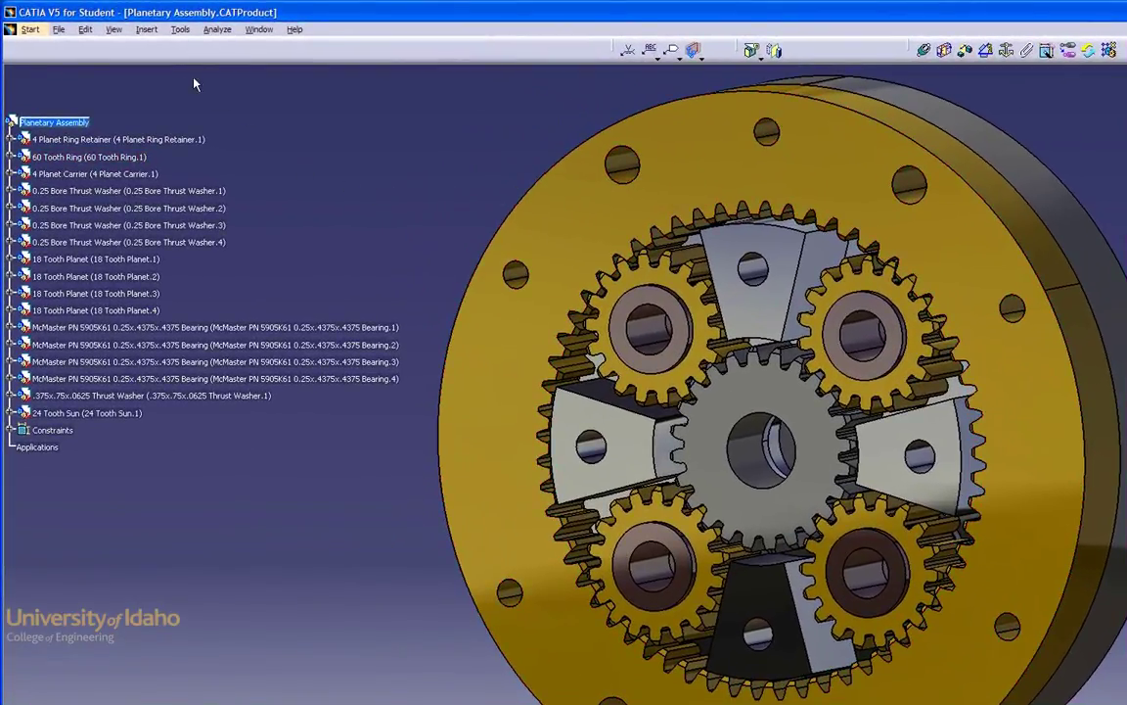
pyautogui.click(146, 29)
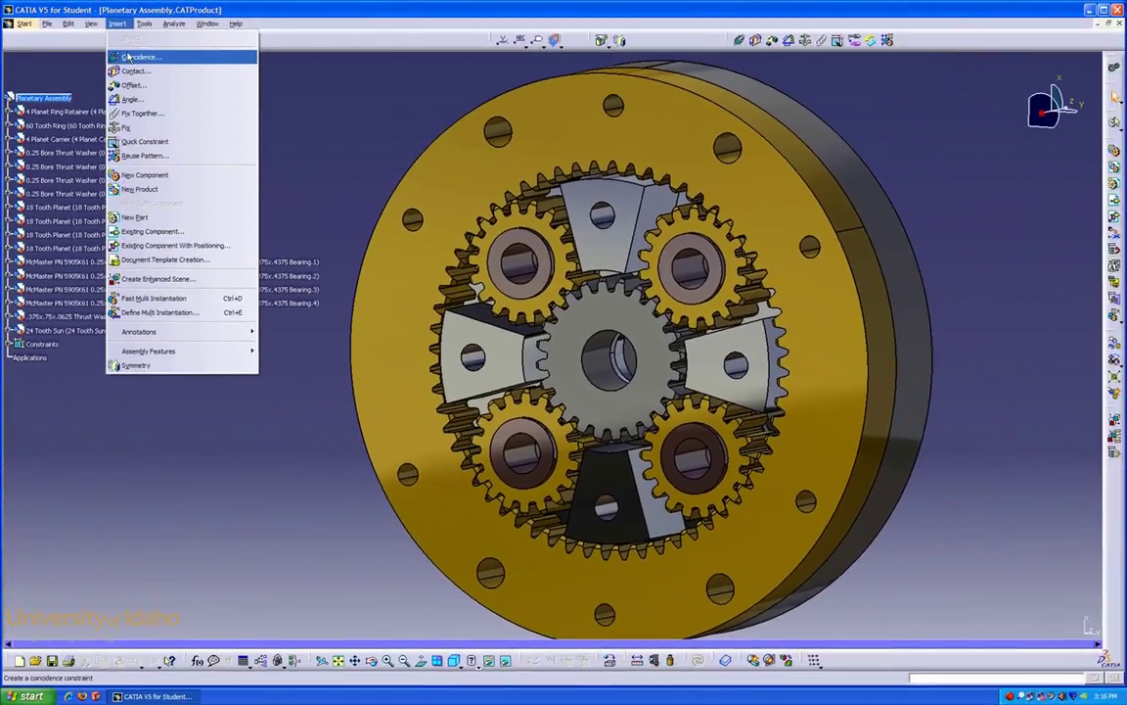
# - Close the Insert menu, view the root's Components shortcut menu, dismiss it, and deselect everything
pyautogui.click(118, 24)
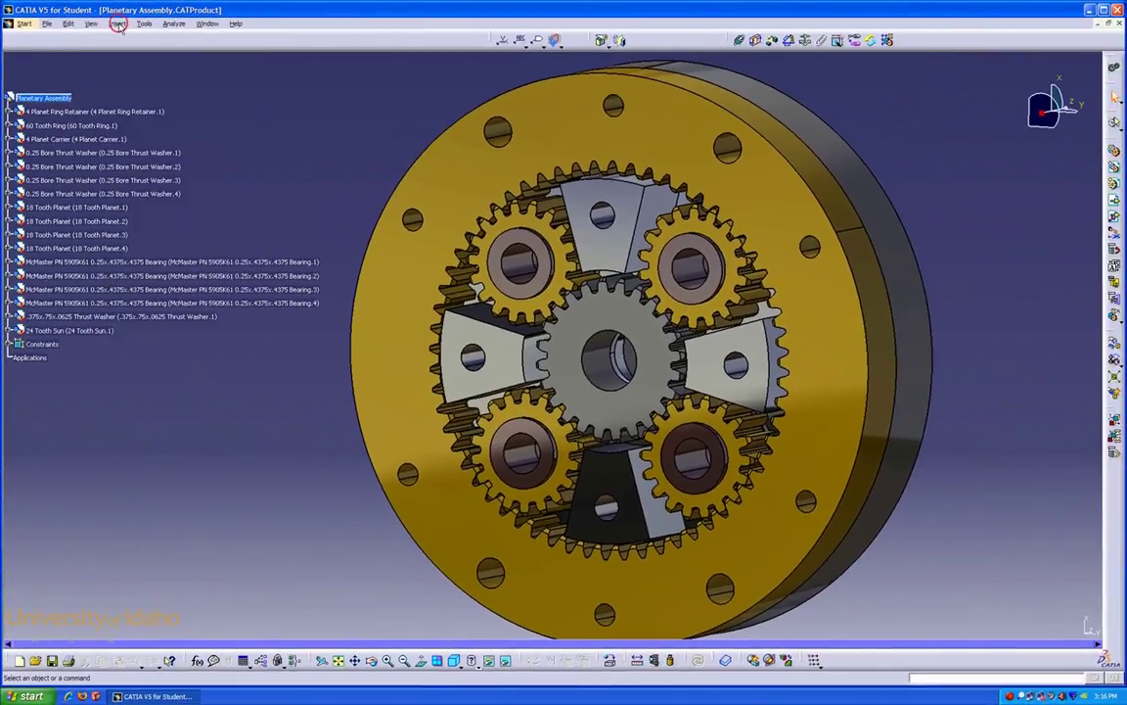
pyautogui.rightClick(58, 100)
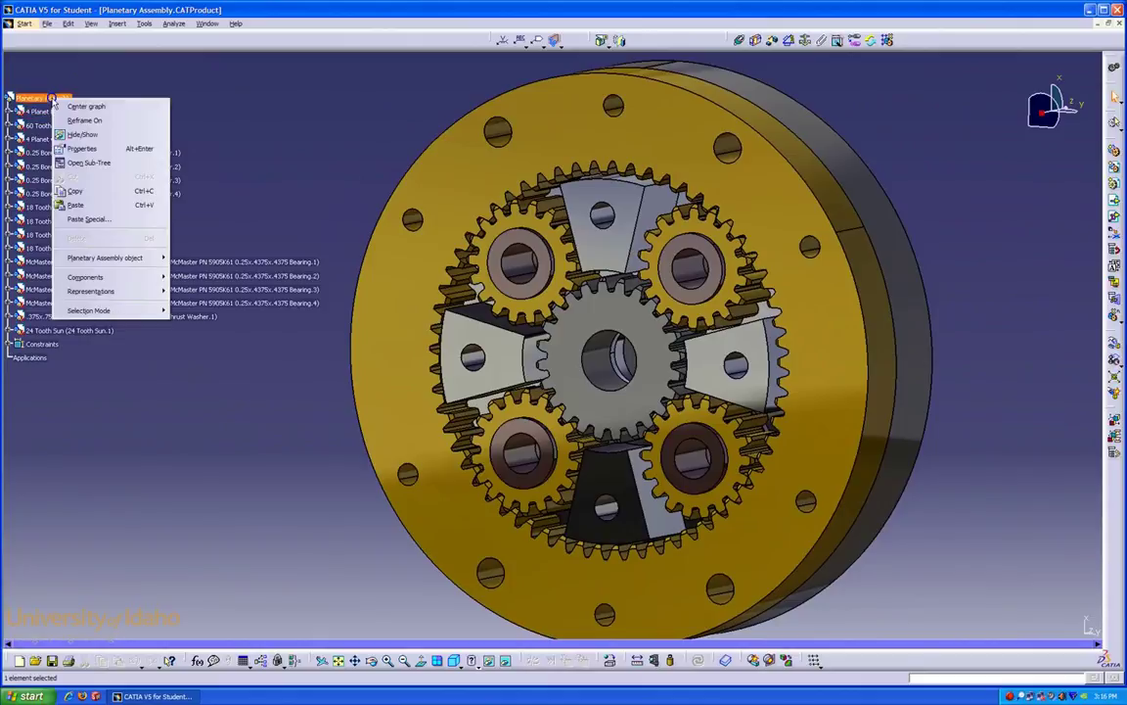
pyautogui.moveTo(110, 280)
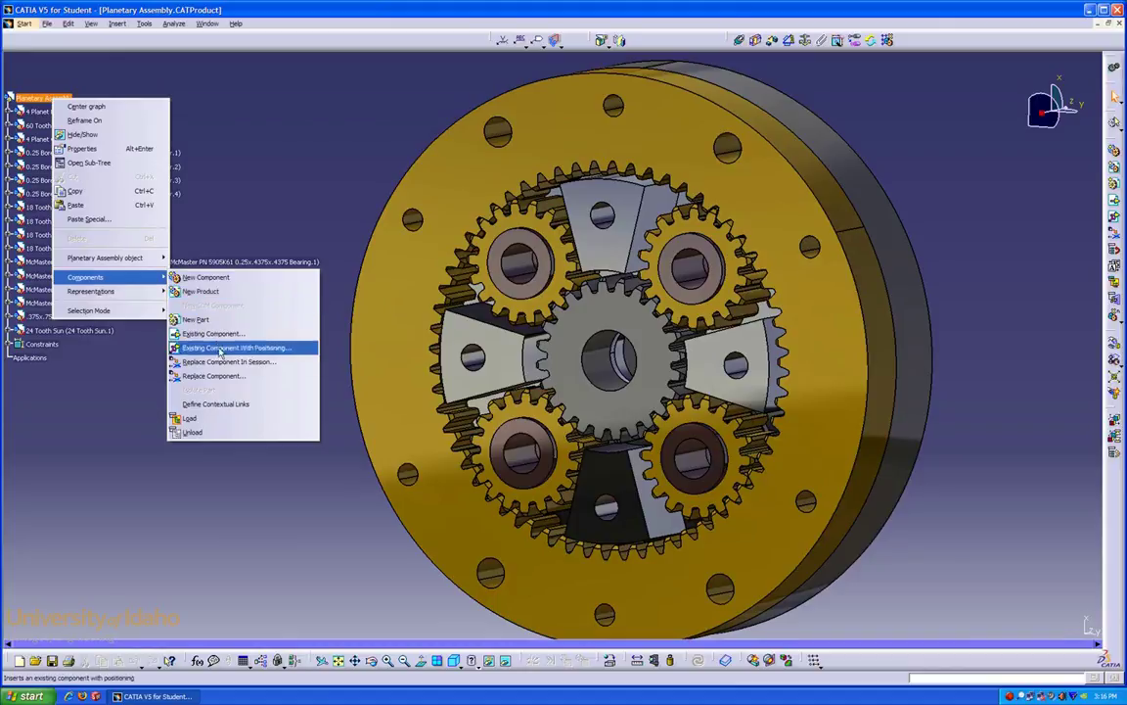
pyautogui.click(268, 170)
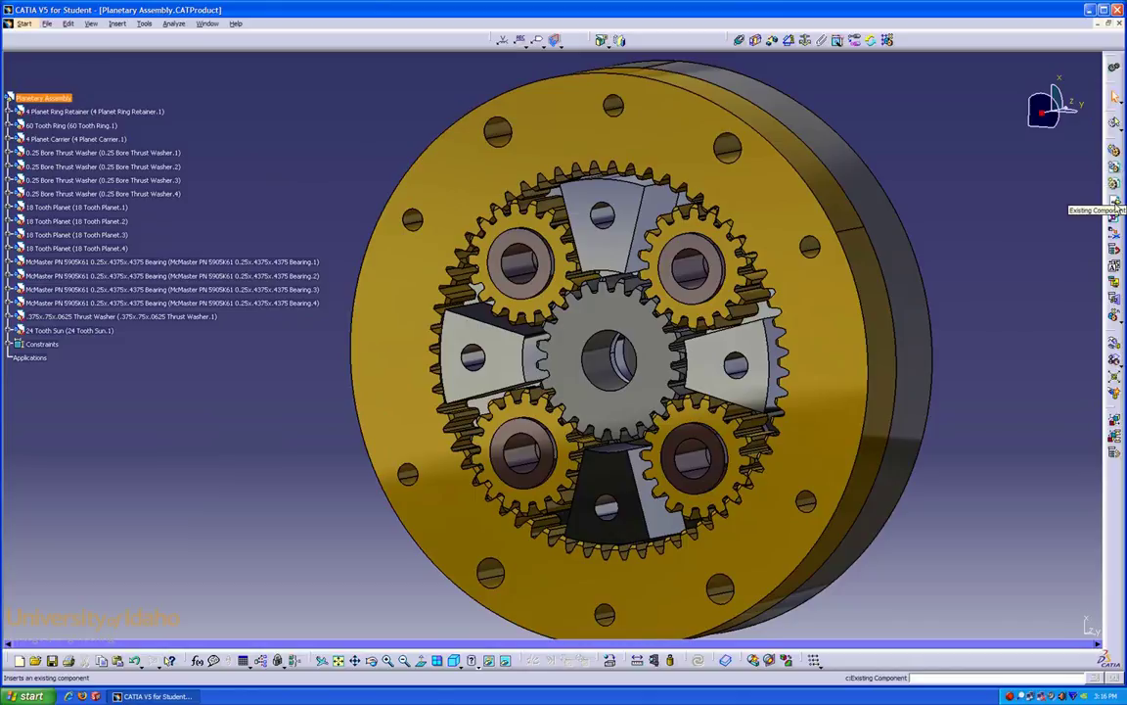
pyautogui.click(1059, 204)
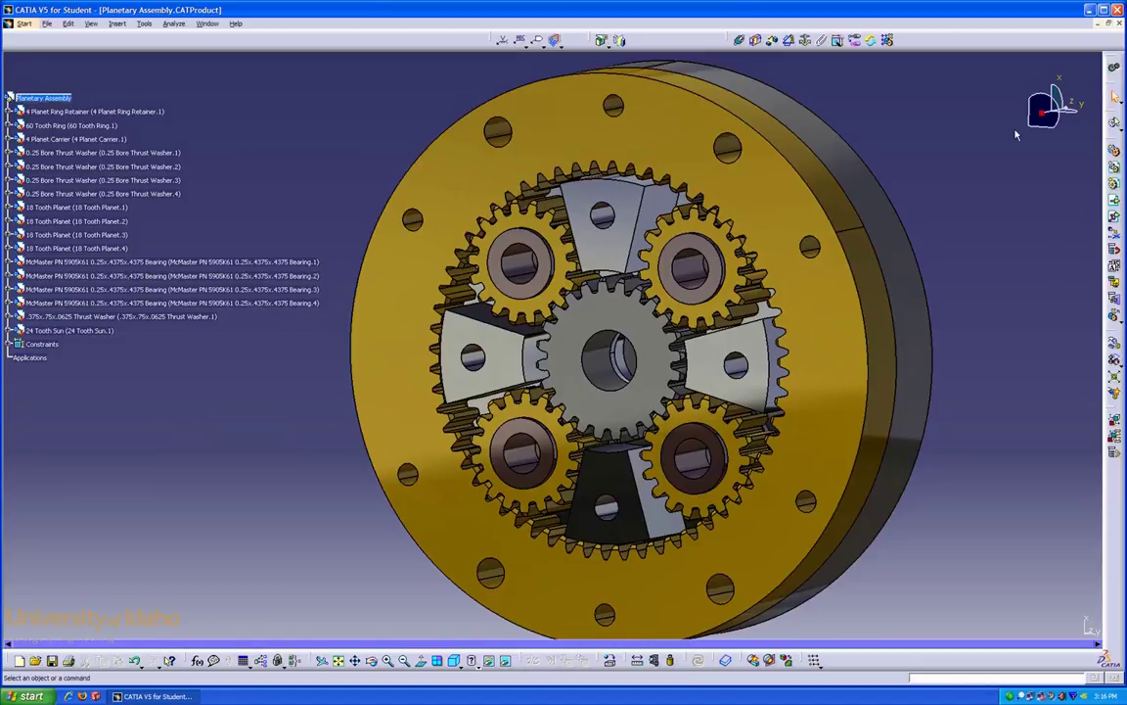
# - Reorient and zoom out the gearbox, then attach the compass to the 60 Tooth Ring's face
pyautogui.moveTo(1055, 98); pyautogui.dragTo(1065, 90)
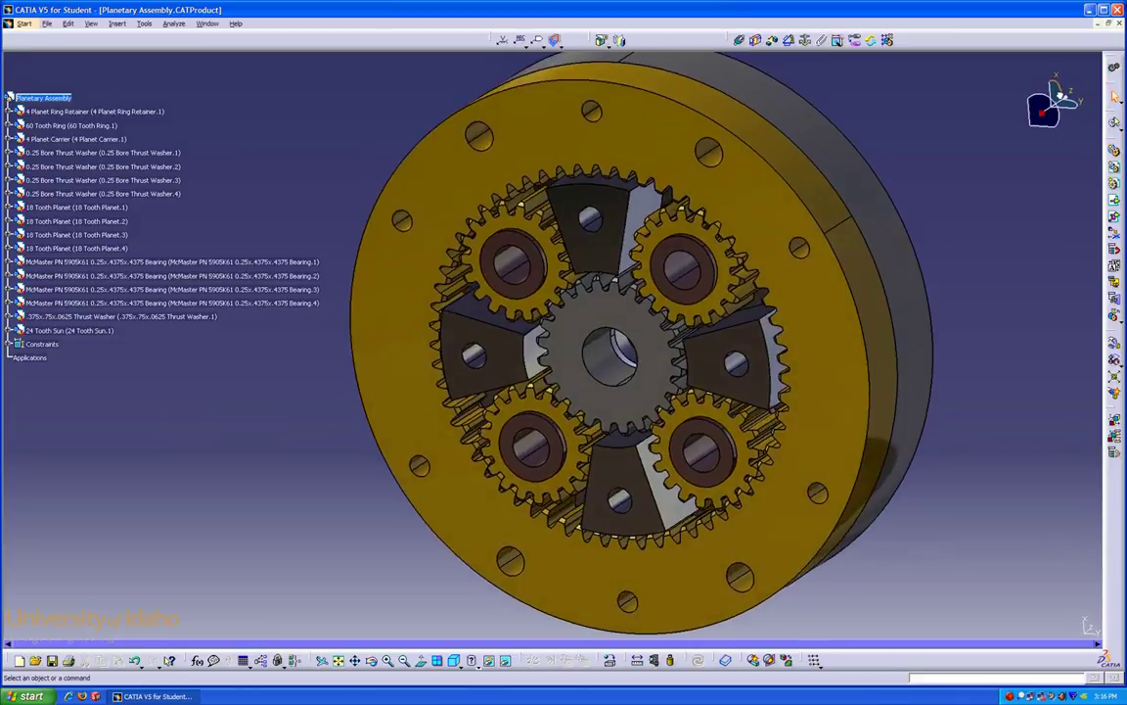
pyautogui.moveTo(978, 121); pyautogui.dragTo(962, 170, button='middle')
pyautogui.moveTo(897, 254); pyautogui.dragTo(785, 286, button='middle')
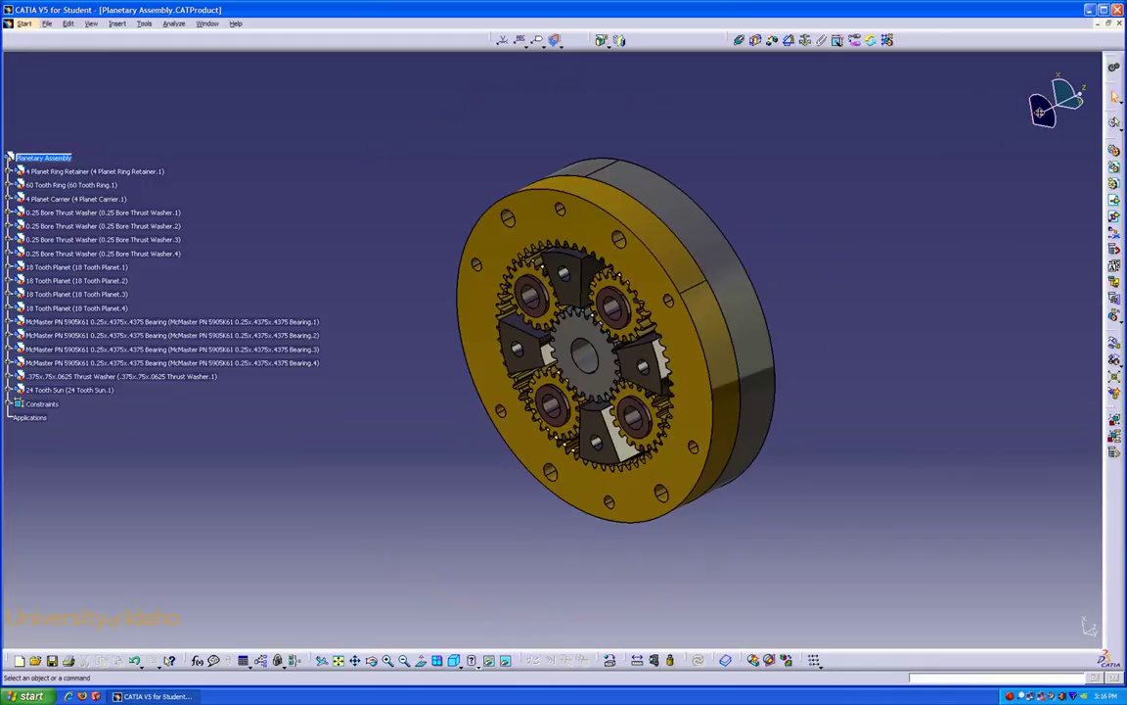
pyautogui.moveTo(1043, 112); pyautogui.dragTo(485, 253)
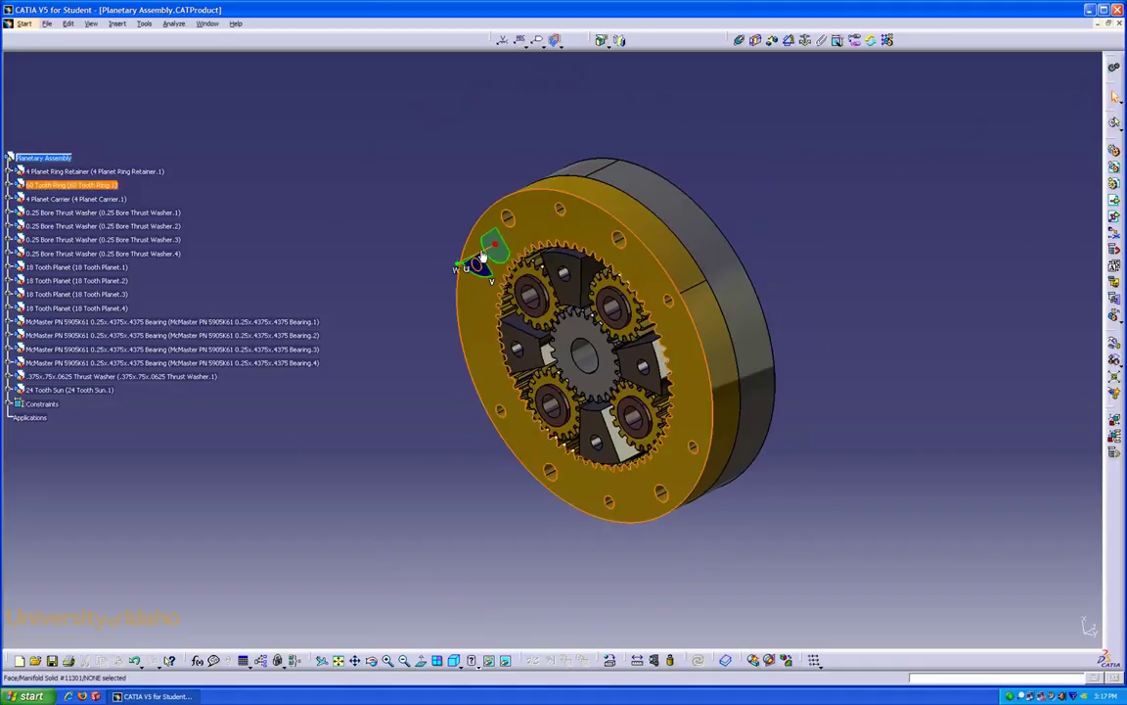
# - Drag the 60 Tooth Ring out, move and tilt the ring retainer away, then park the compass
pyautogui.moveTo(482, 256); pyautogui.dragTo(349, 323)
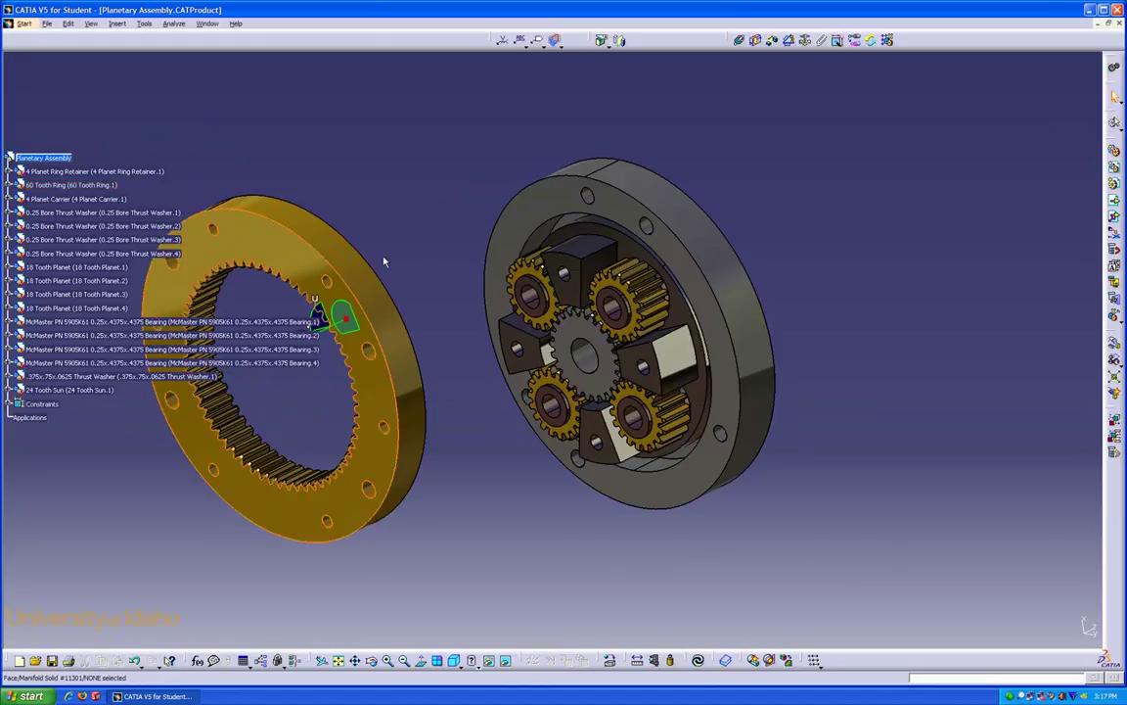
pyautogui.click(513, 246)
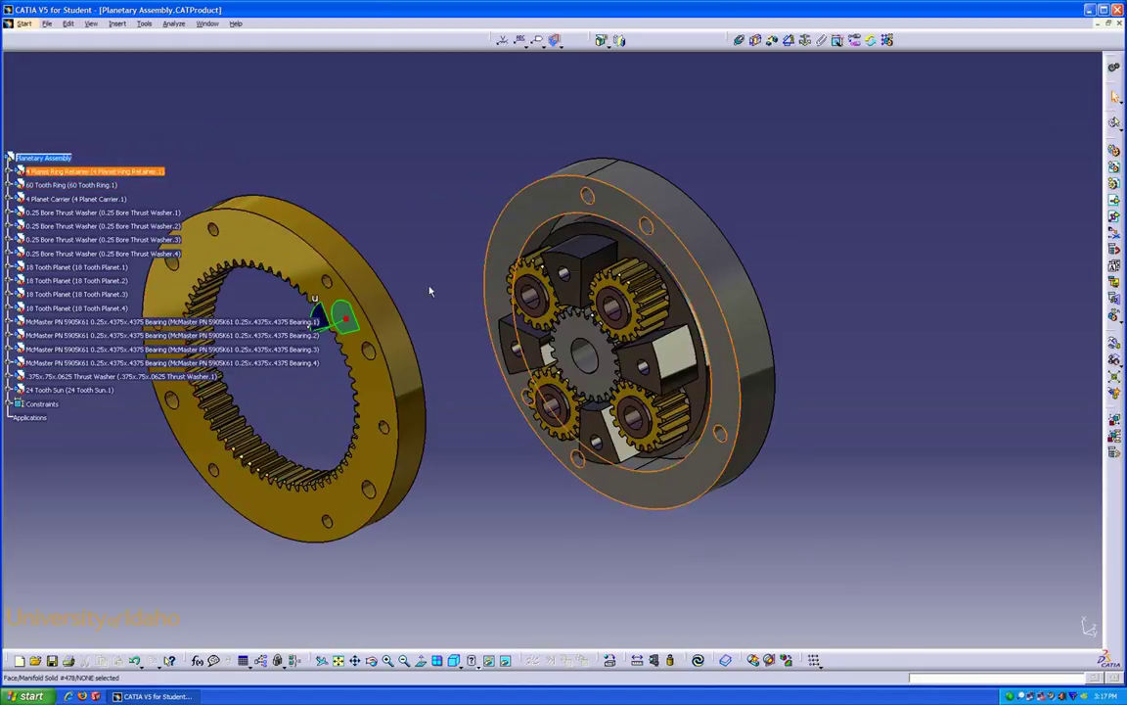
pyautogui.moveTo(338, 321); pyautogui.dragTo(593, 232)
pyautogui.moveTo(551, 182); pyautogui.dragTo(493, 169)
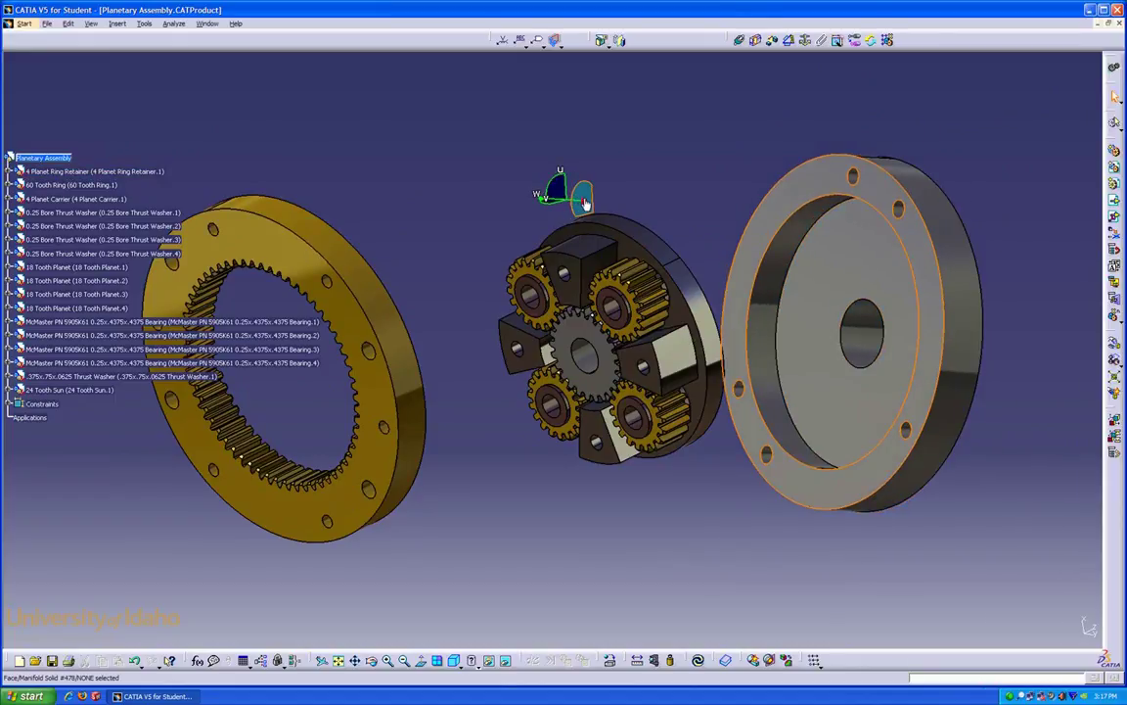
pyautogui.moveTo(583, 202); pyautogui.dragTo(559, 144)
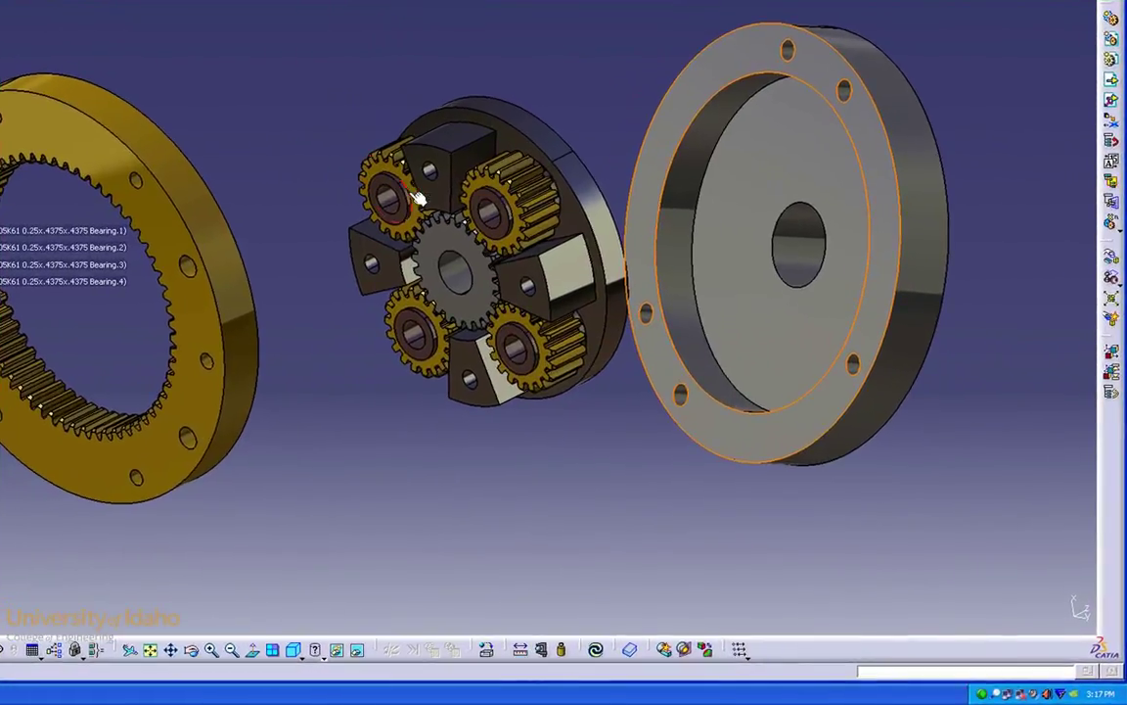
# - Run Update All to snap the ring and retainer back, then orbit to a near-front view
pyautogui.click(595, 651)
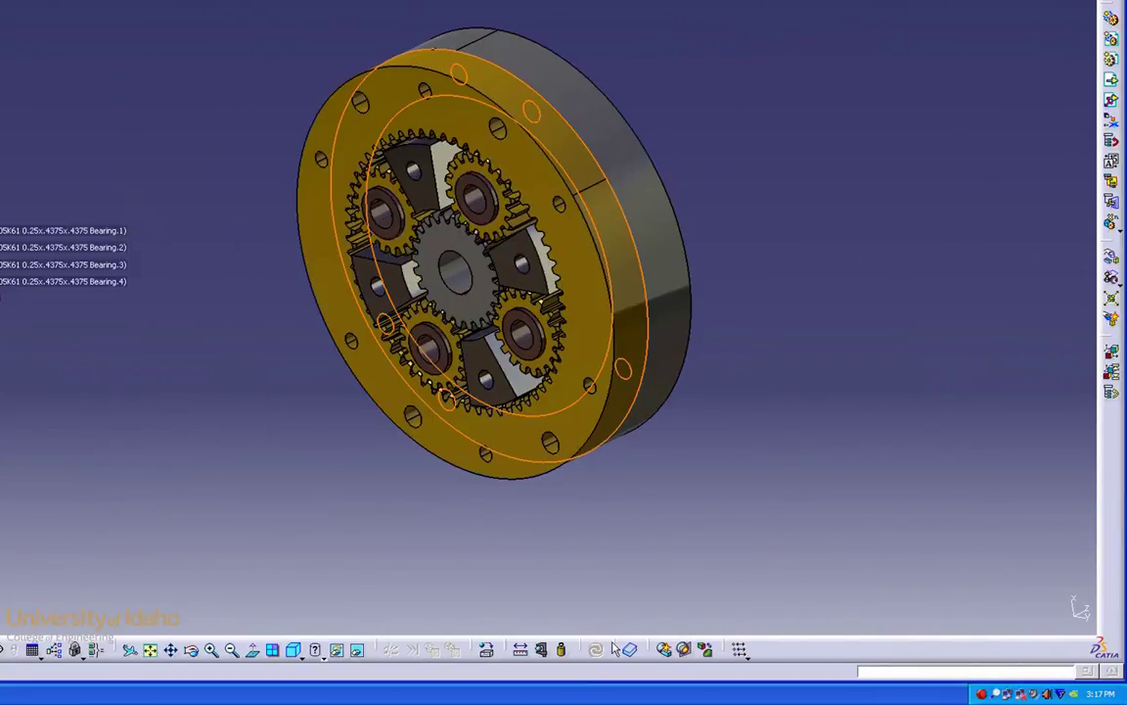
pyautogui.moveTo(350, 529); pyautogui.dragTo(636, 391, button='middle')
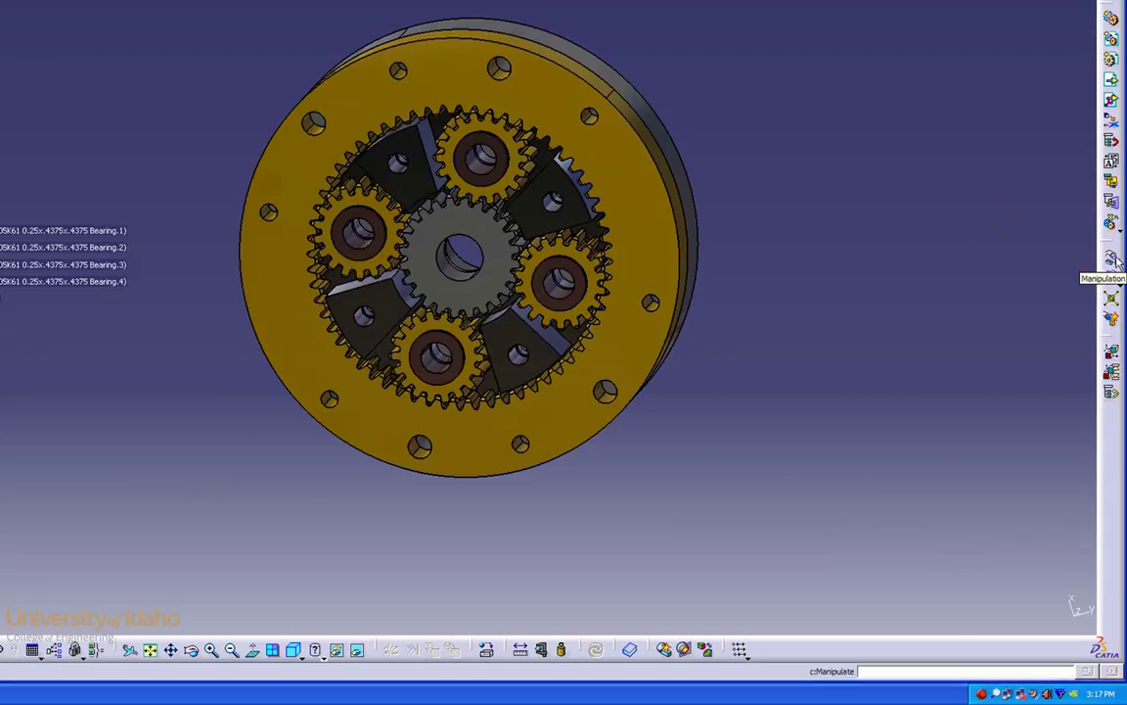
# - Open Manipulation and spin the sun gear around the Z axis and around a chosen axis
pyautogui.click(1114, 256)
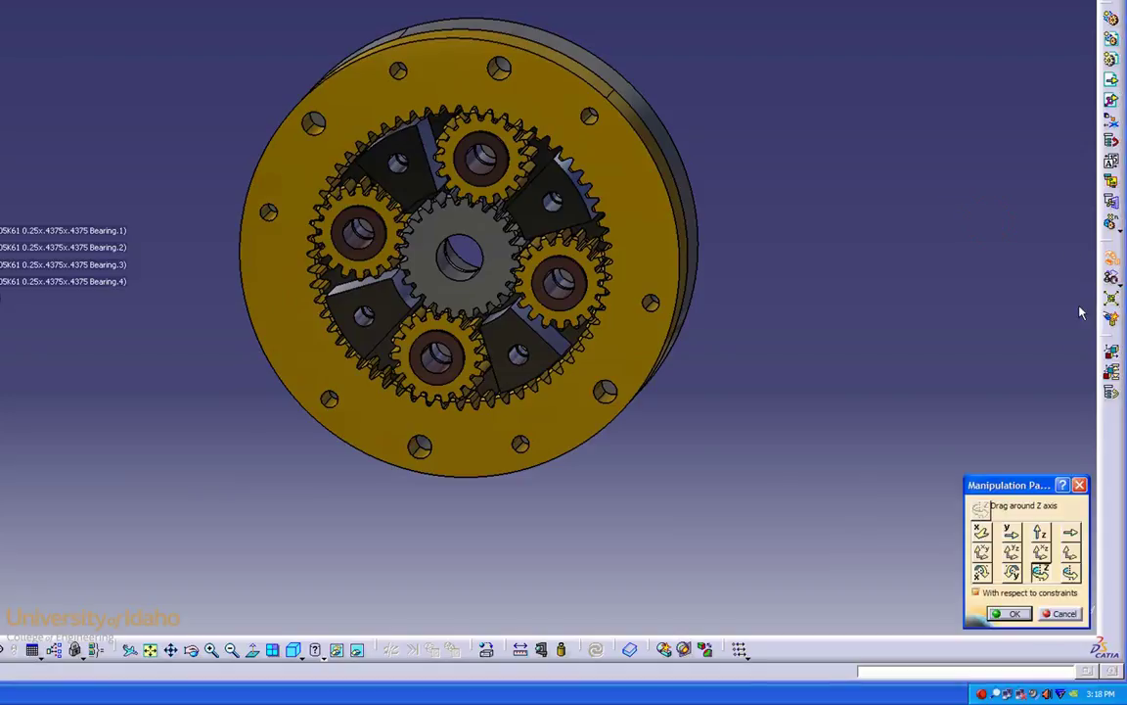
pyautogui.moveTo(962, 359); pyautogui.dragTo(930, 291)
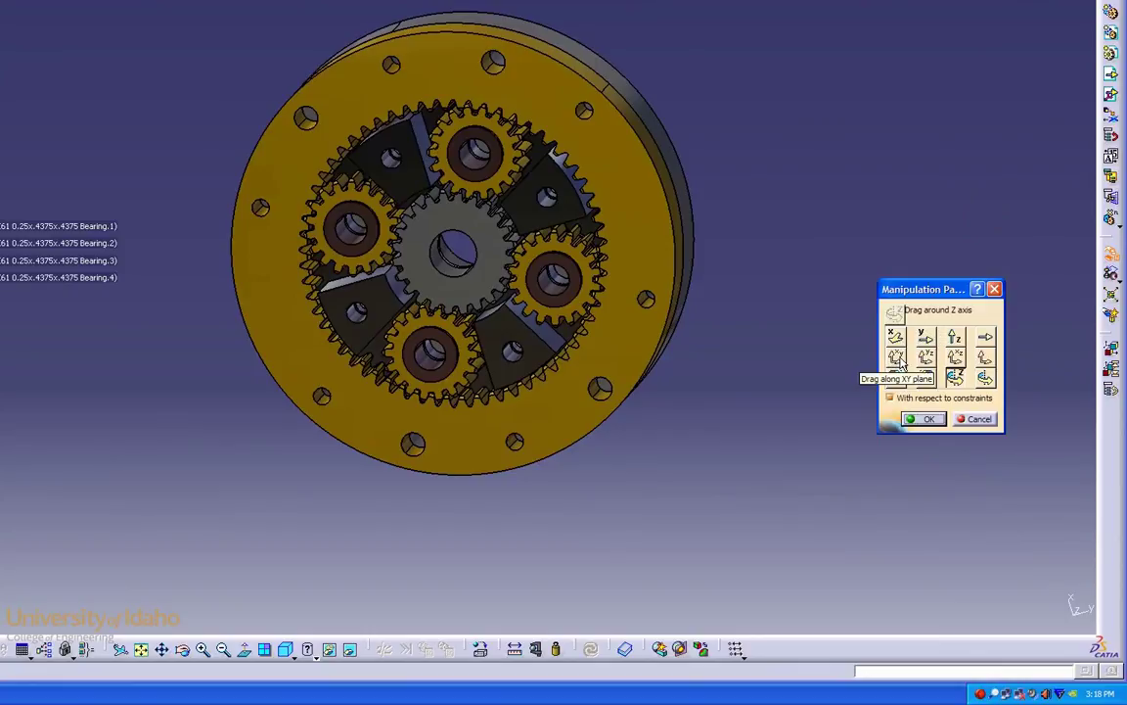
pyautogui.click(956, 379)
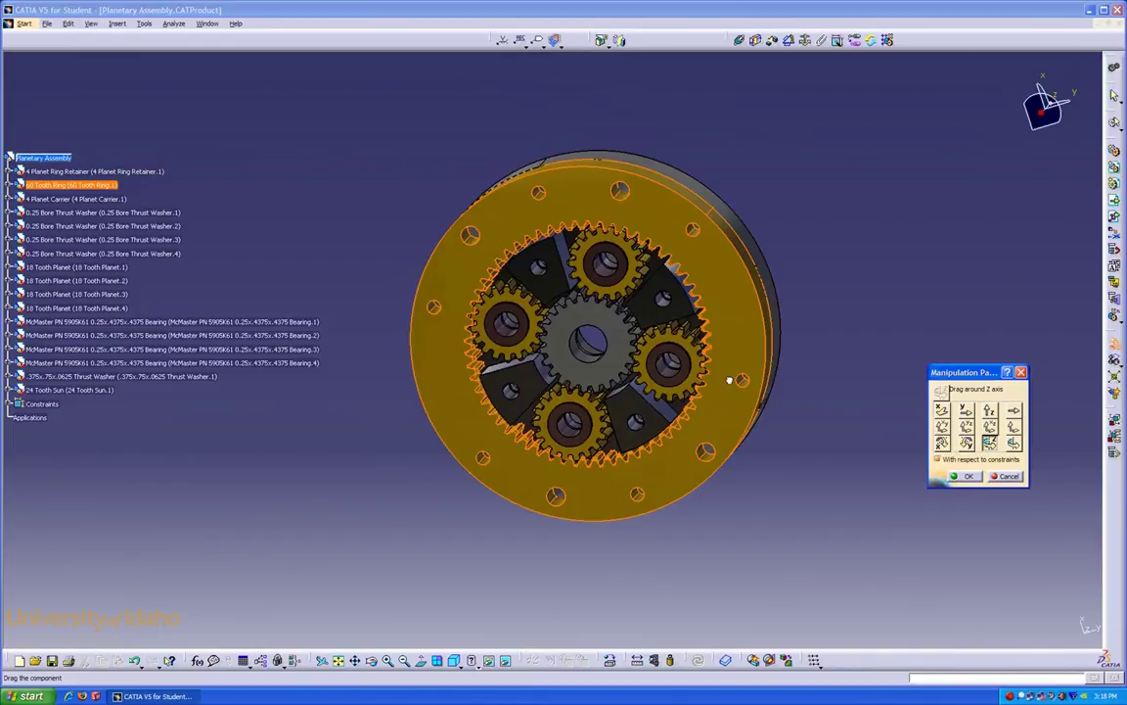
pyautogui.moveTo(616, 333); pyautogui.dragTo(618, 292)
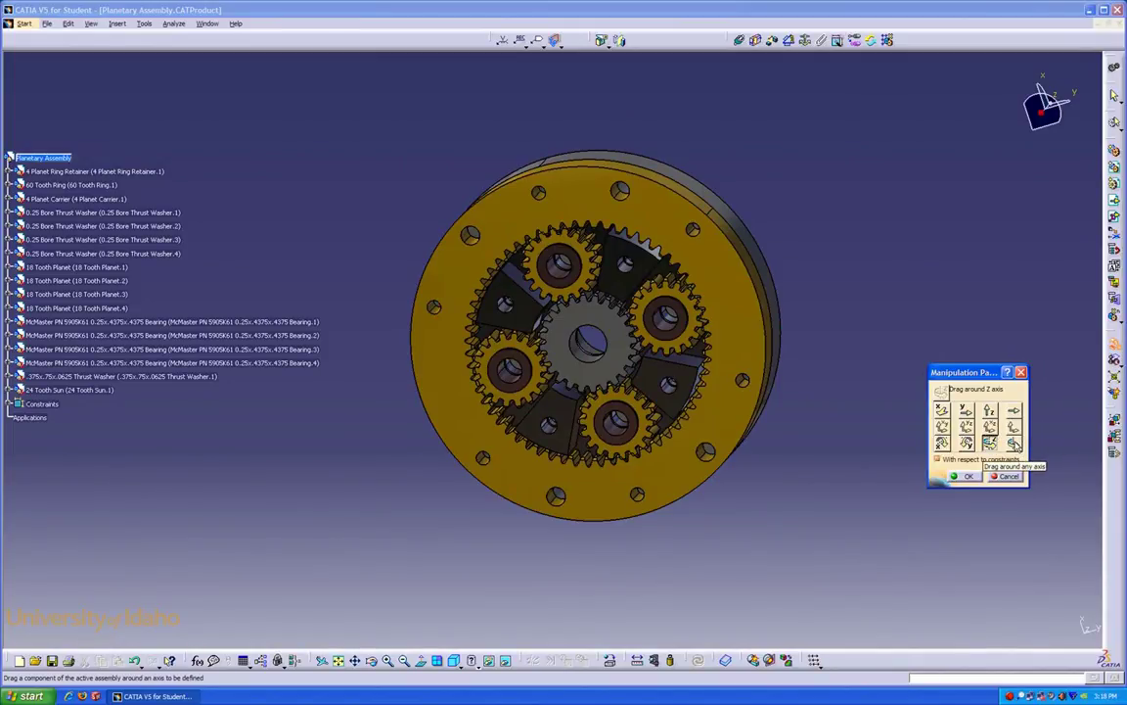
pyautogui.click(1015, 445)
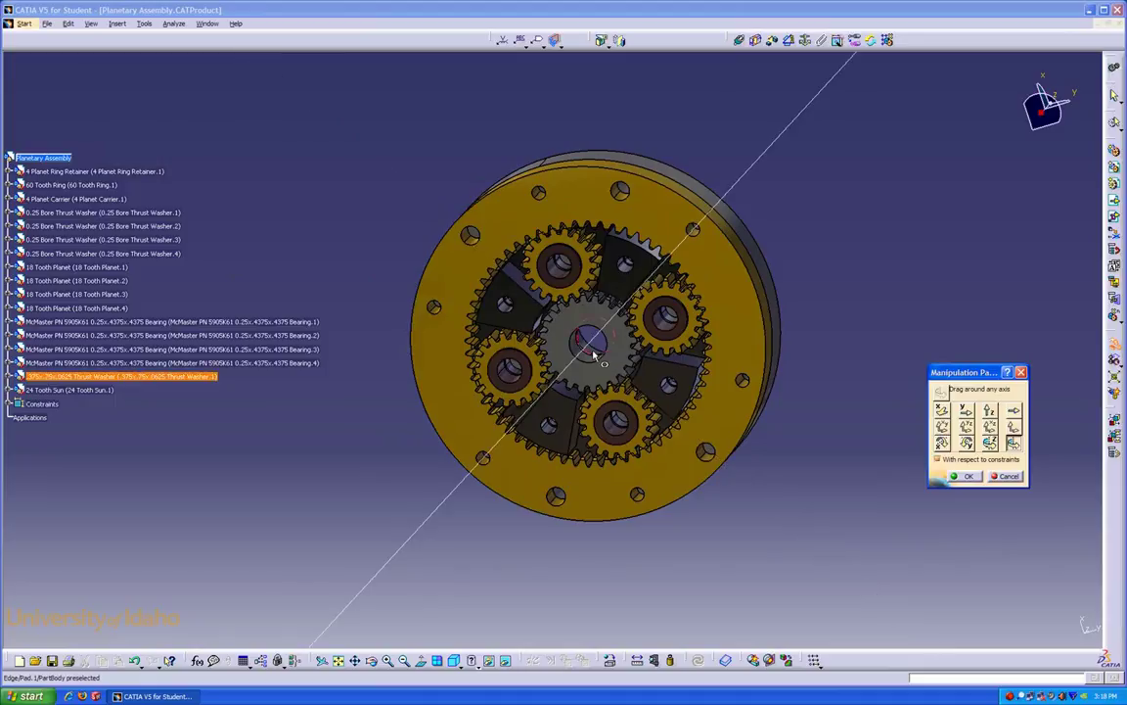
pyautogui.moveTo(586, 373); pyautogui.dragTo(607, 330)
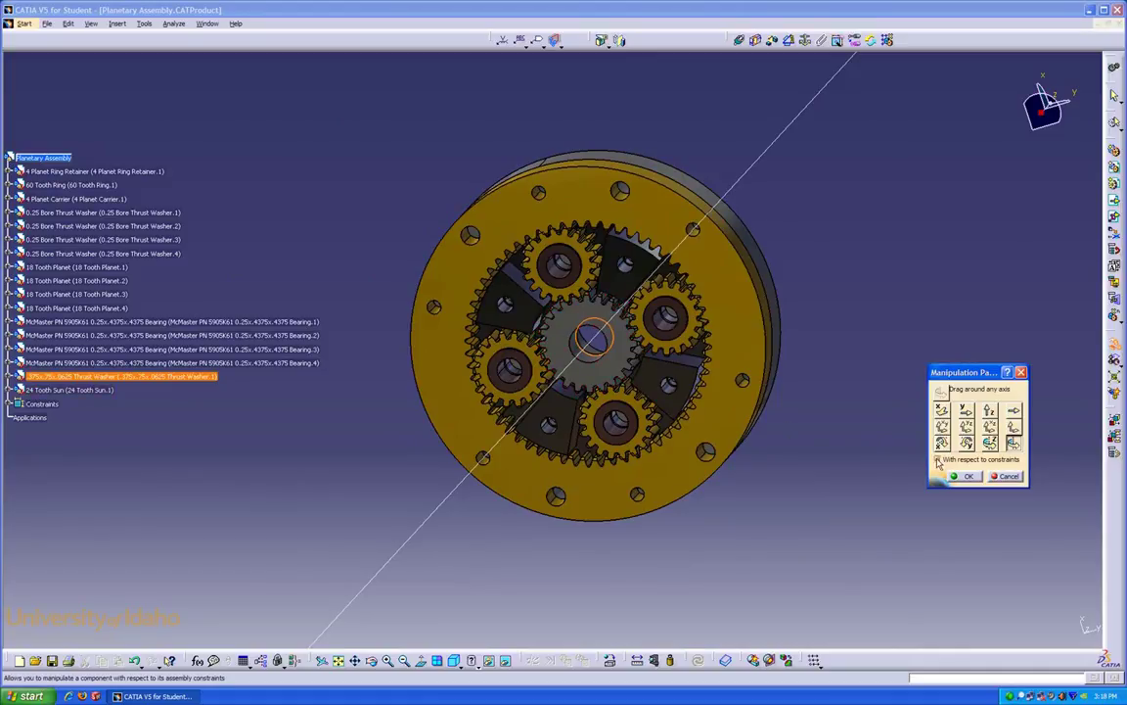
# - Pull the sun gear out along X and a planet bearing along Y, then Update All
pyautogui.click(849, 393)
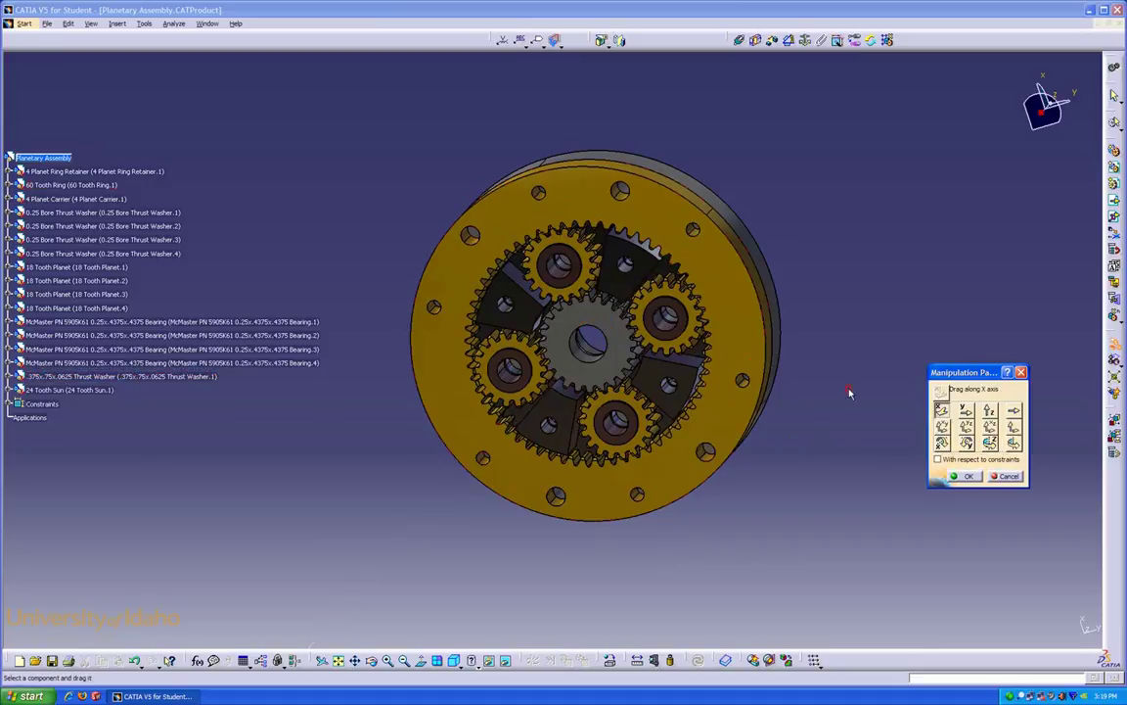
pyautogui.moveTo(539, 372); pyautogui.dragTo(465, 137)
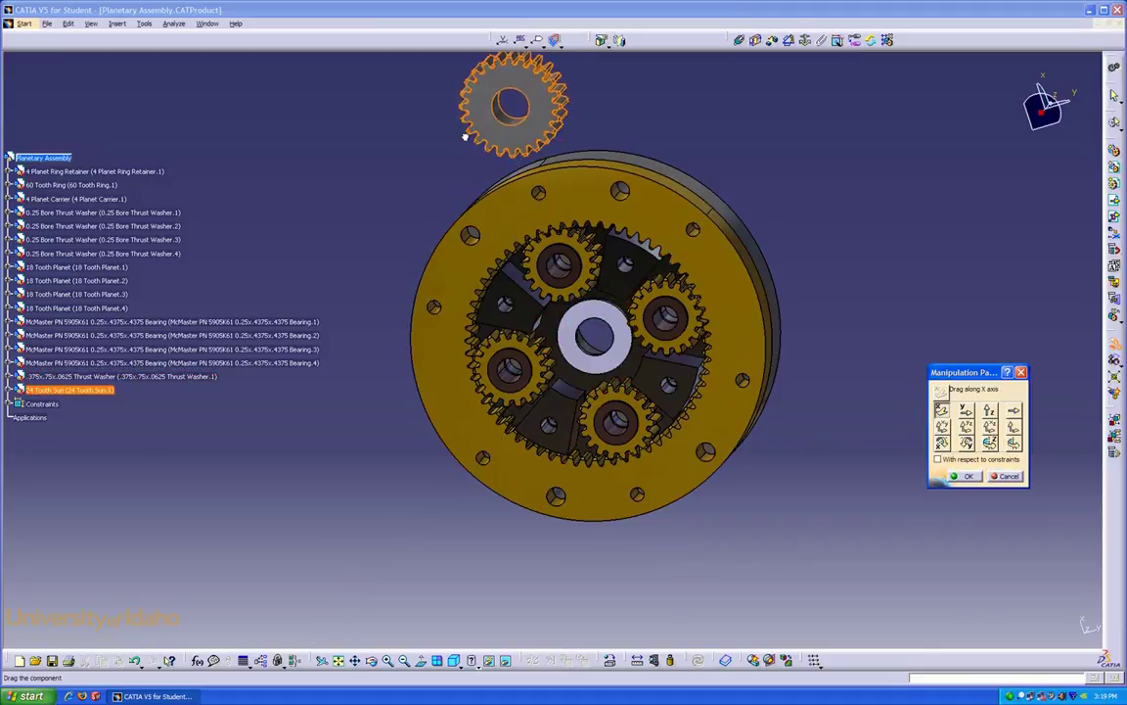
pyautogui.click(966, 409)
pyautogui.moveTo(647, 321); pyautogui.dragTo(860, 314)
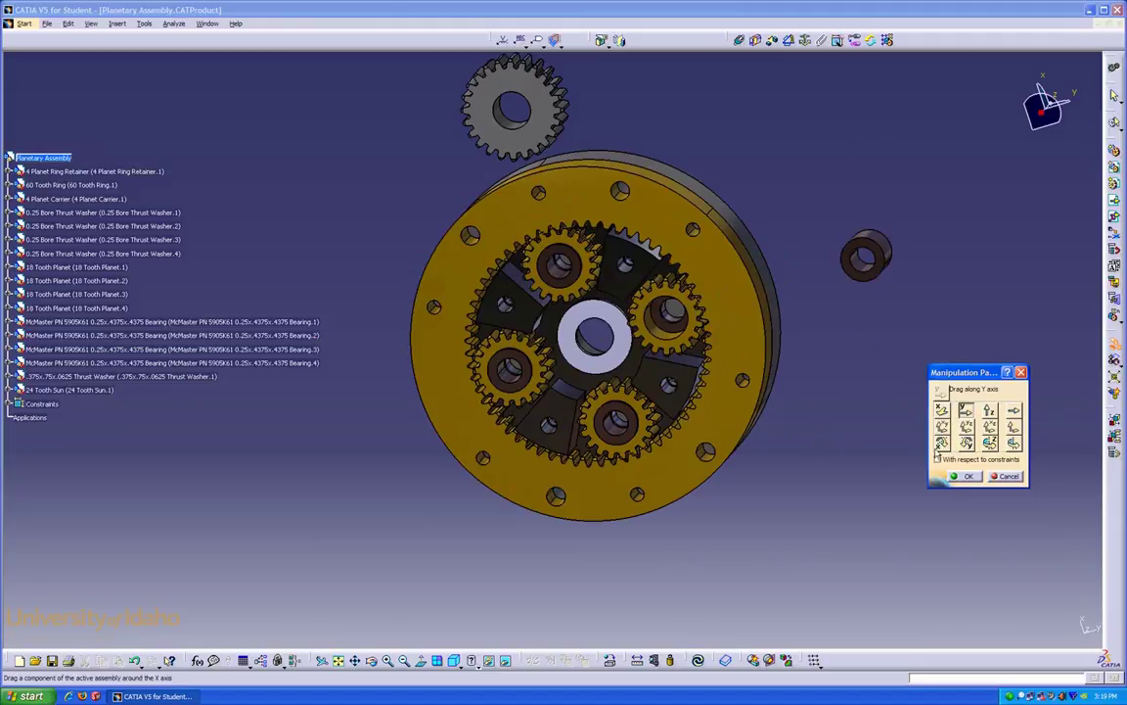
pyautogui.click(956, 475)
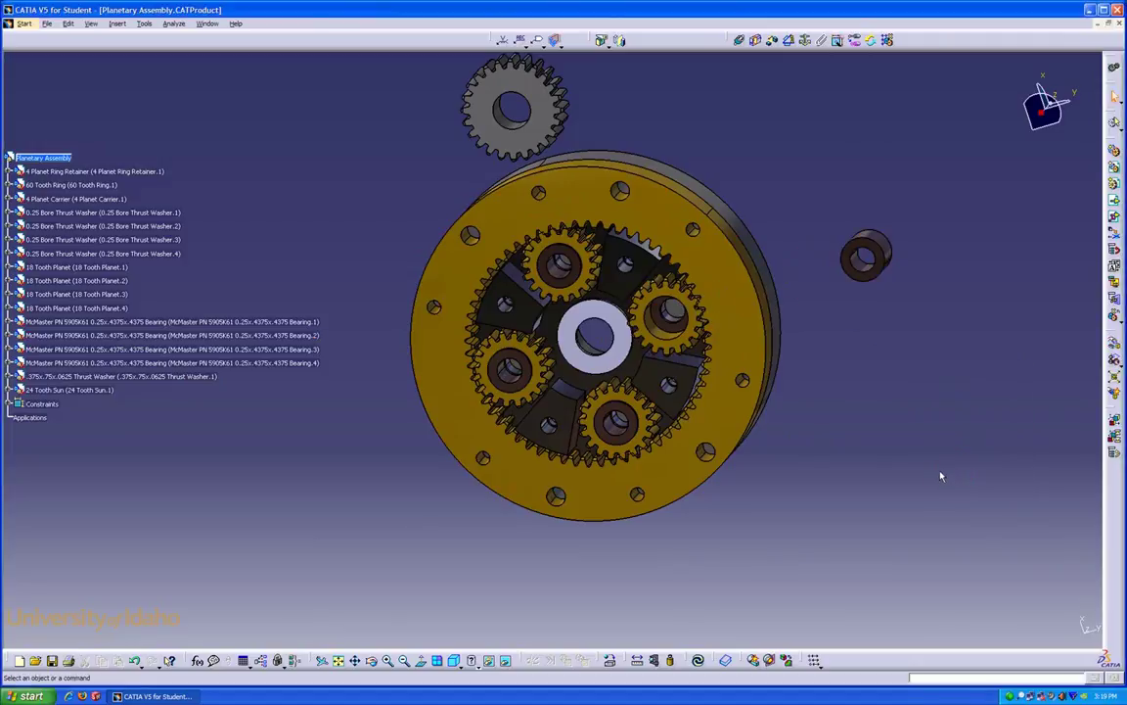
pyautogui.hotkey('ctrl', 'u')
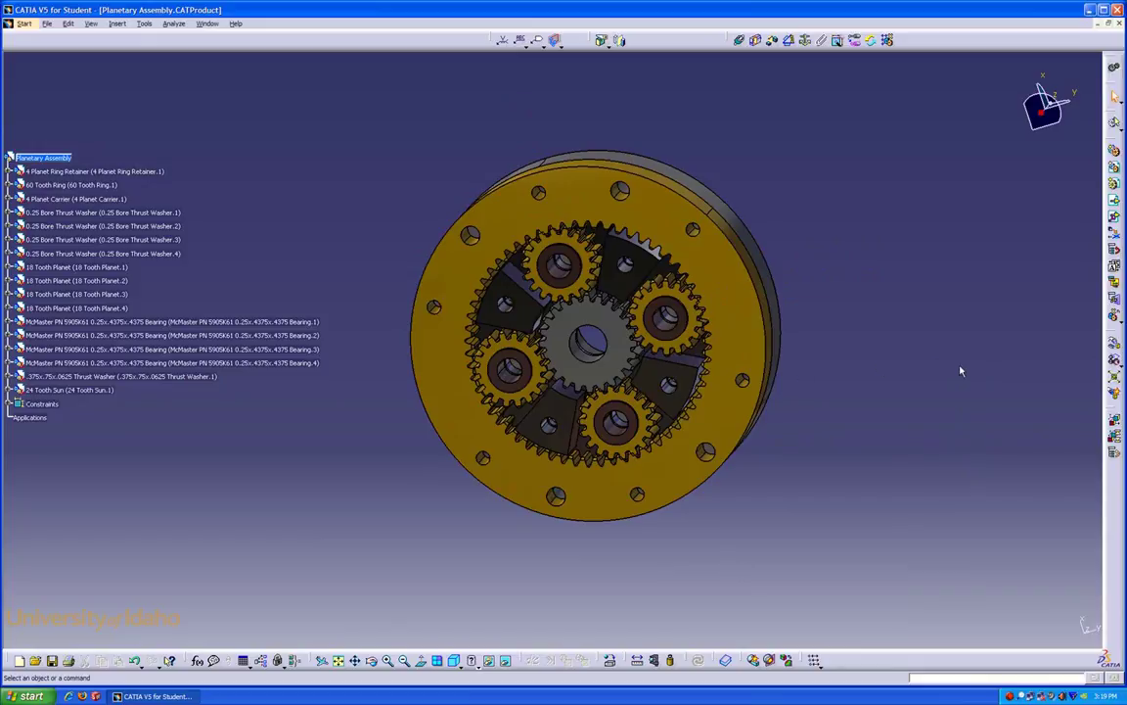
# - Explode Planetary Assembly in 3D with 4 Planet Ring Retainer.1 as the fixed product
pyautogui.click(1114, 377)
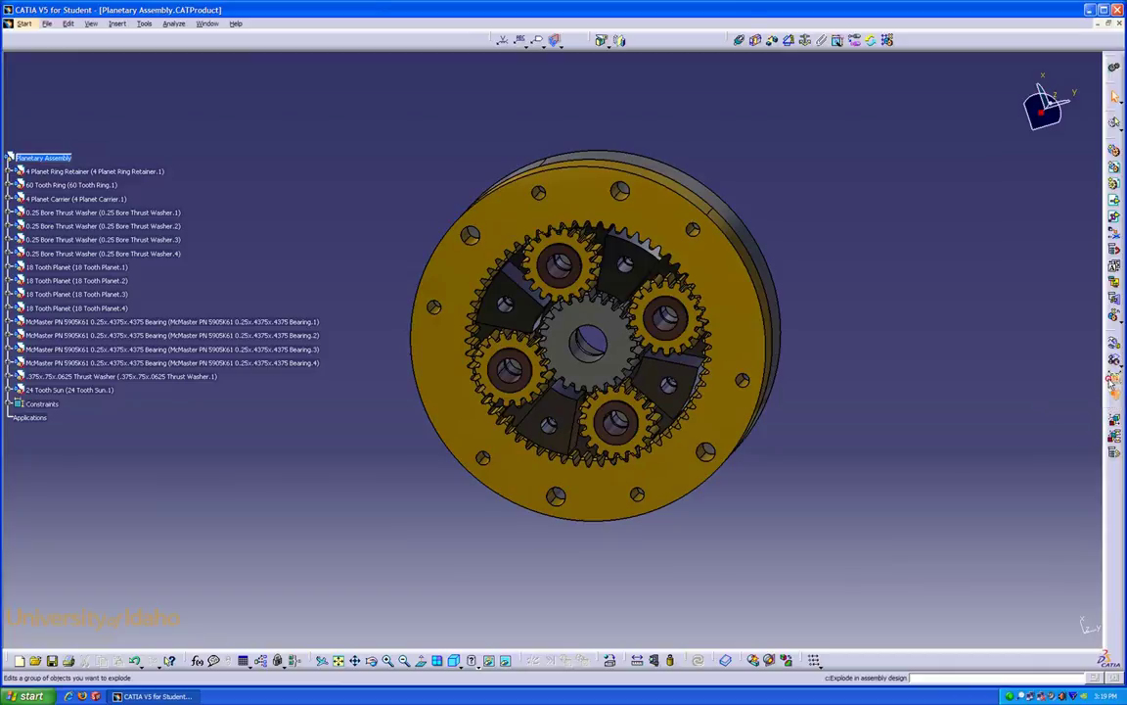
pyautogui.moveTo(779, 231); pyautogui.dragTo(735, 316, button='middle')
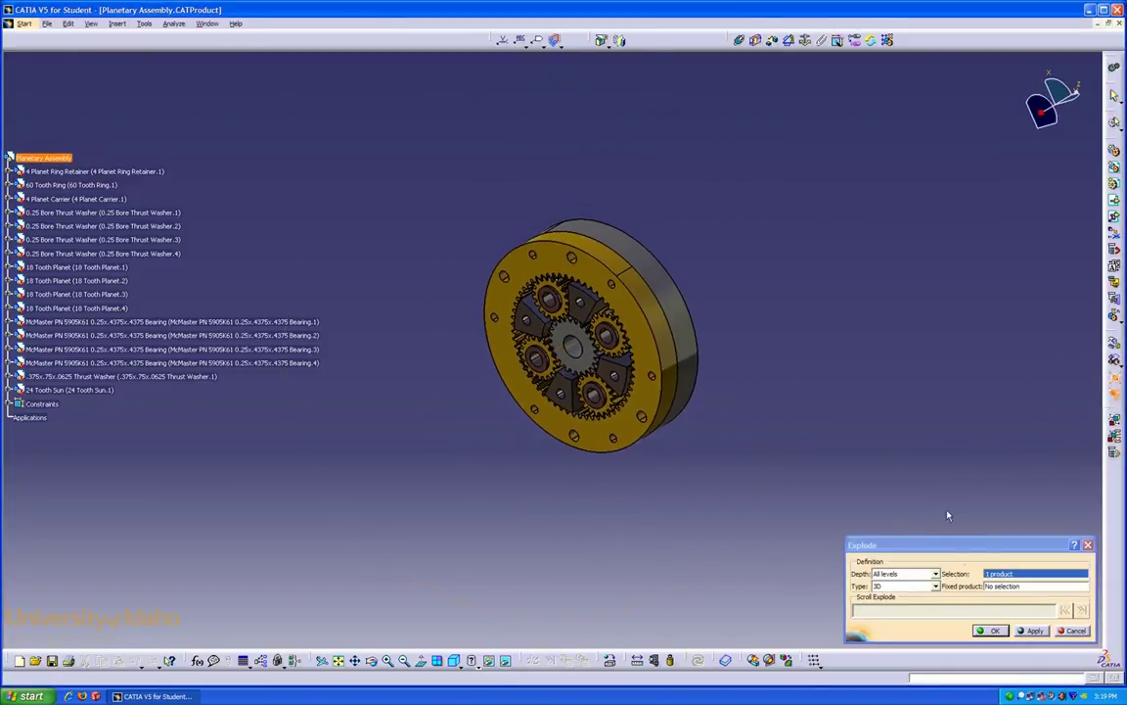
pyautogui.click(1005, 575)
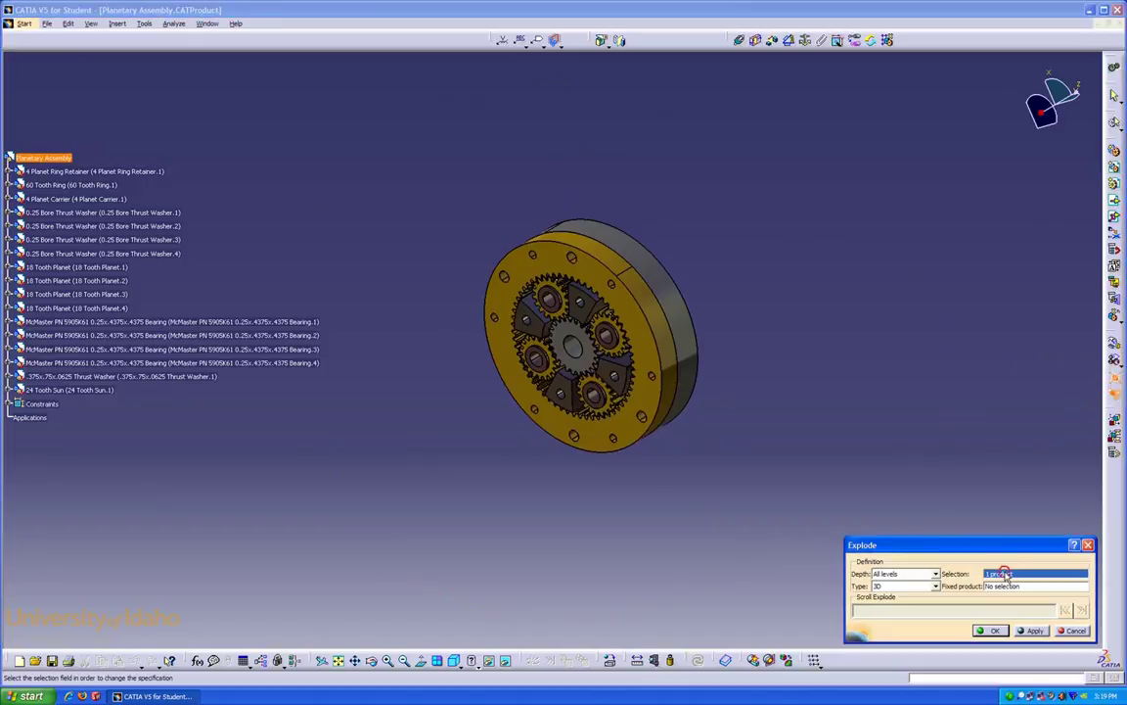
pyautogui.click(57, 158)
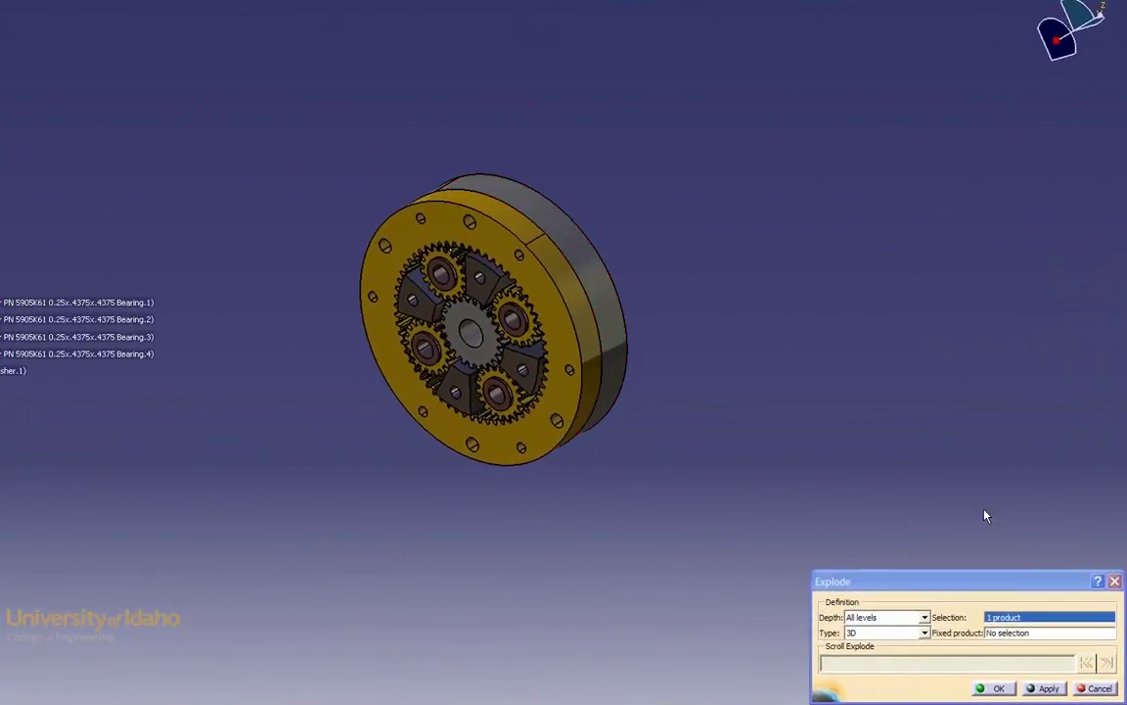
pyautogui.click(1004, 632)
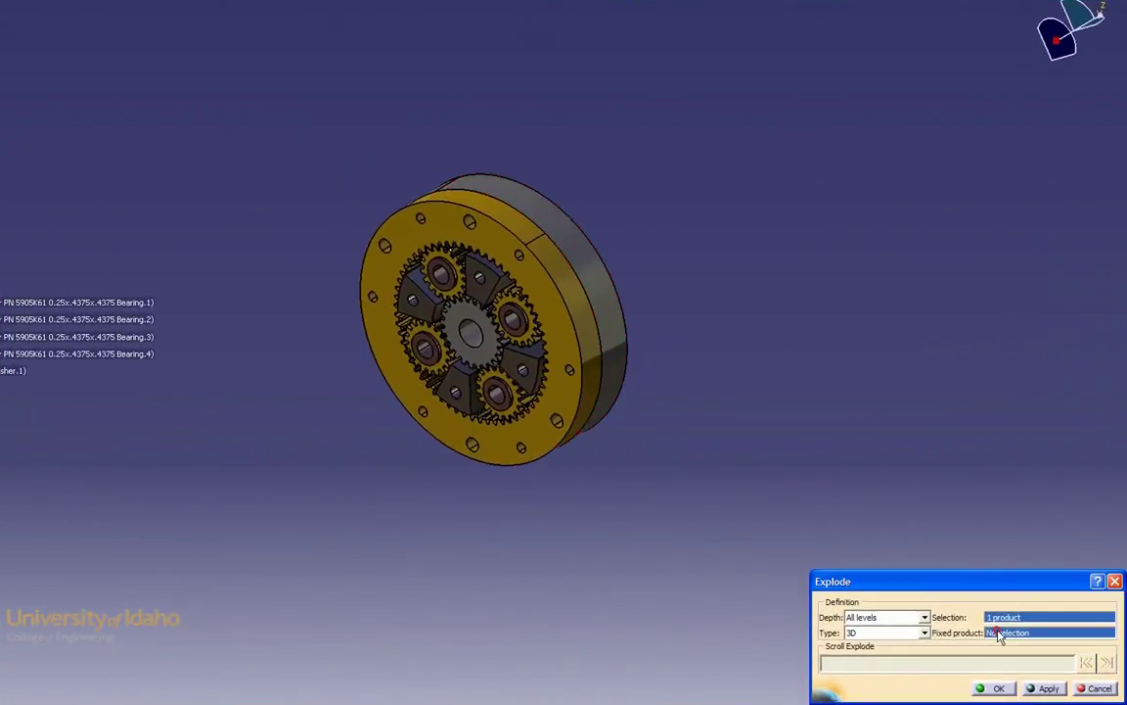
pyautogui.click(620, 311)
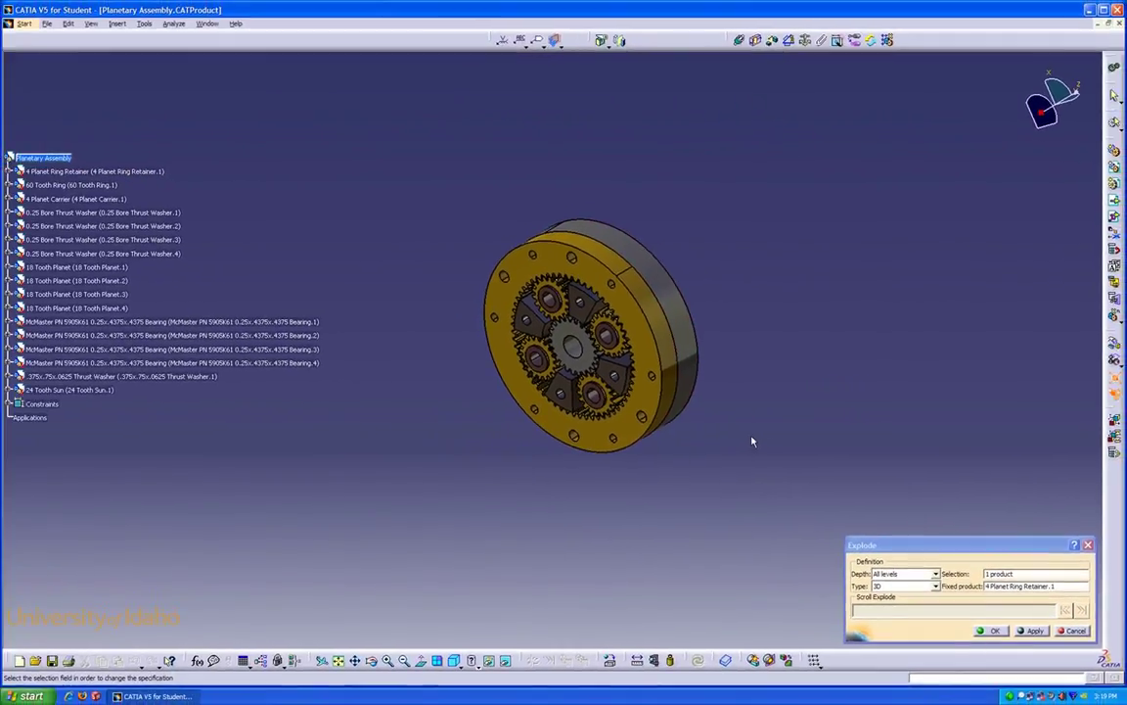
pyautogui.click(935, 585)
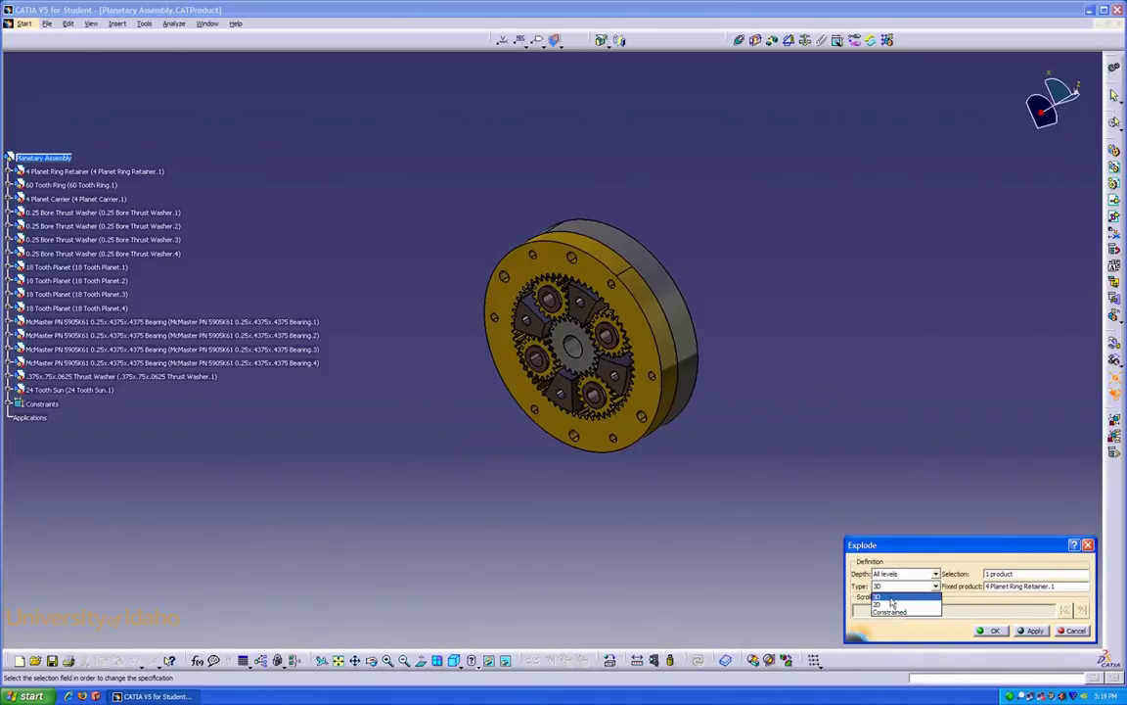
pyautogui.click(890, 597)
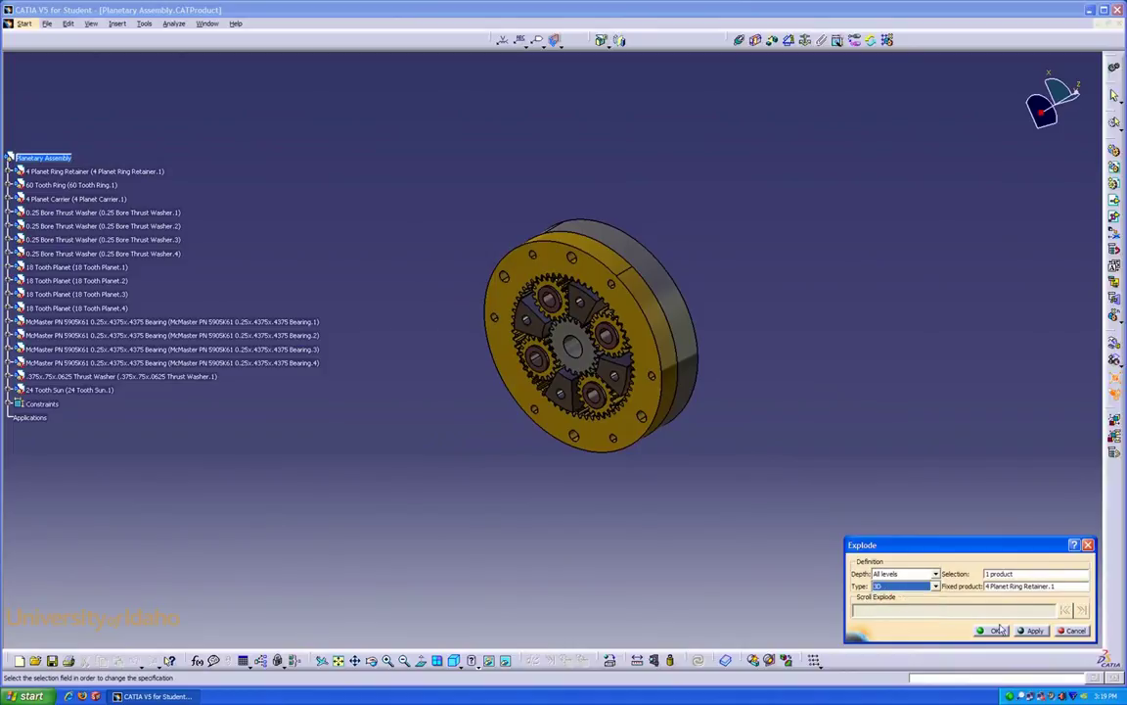
pyautogui.click(1030, 631)
# - Slide Scroll Explode from 1.00 to 0.00 to reassemble the gears, then close with OK
pyautogui.moveTo(698, 447); pyautogui.dragTo(887, 515, button='middle')
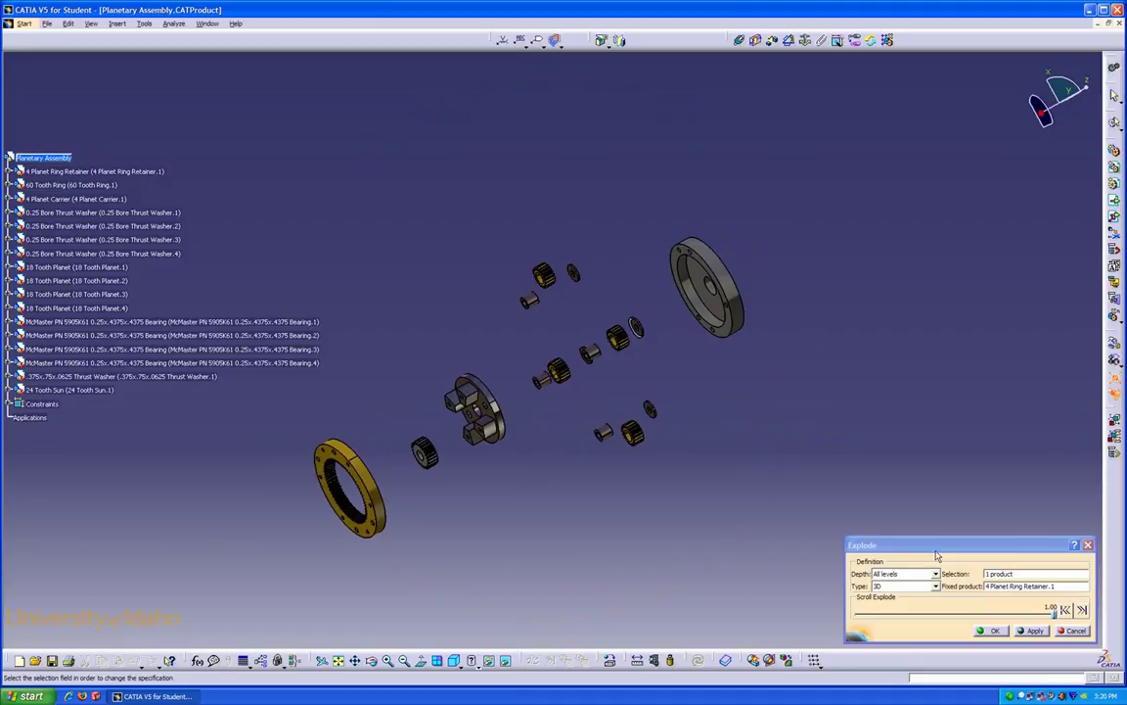
pyautogui.moveTo(1055, 610)
pyautogui.mouseDown()
pyautogui.moveTo(854, 613)
pyautogui.moveTo(1057, 611)
pyautogui.mouseUp()
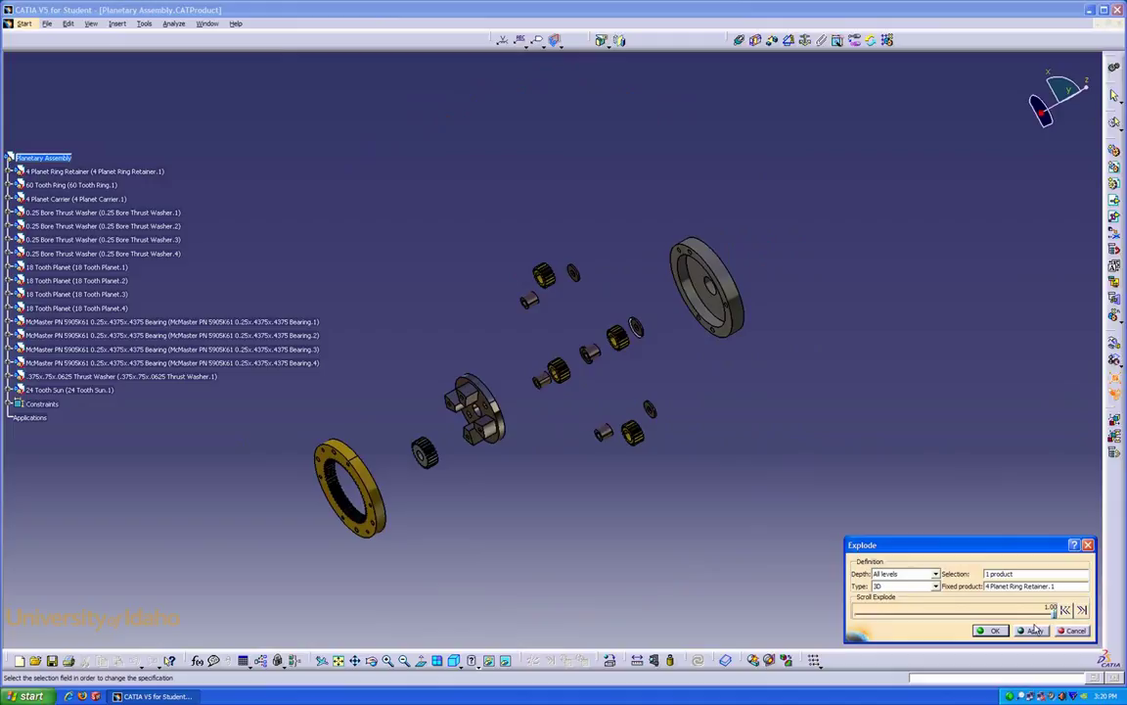
pyautogui.moveTo(1054, 615); pyautogui.dragTo(851, 625)
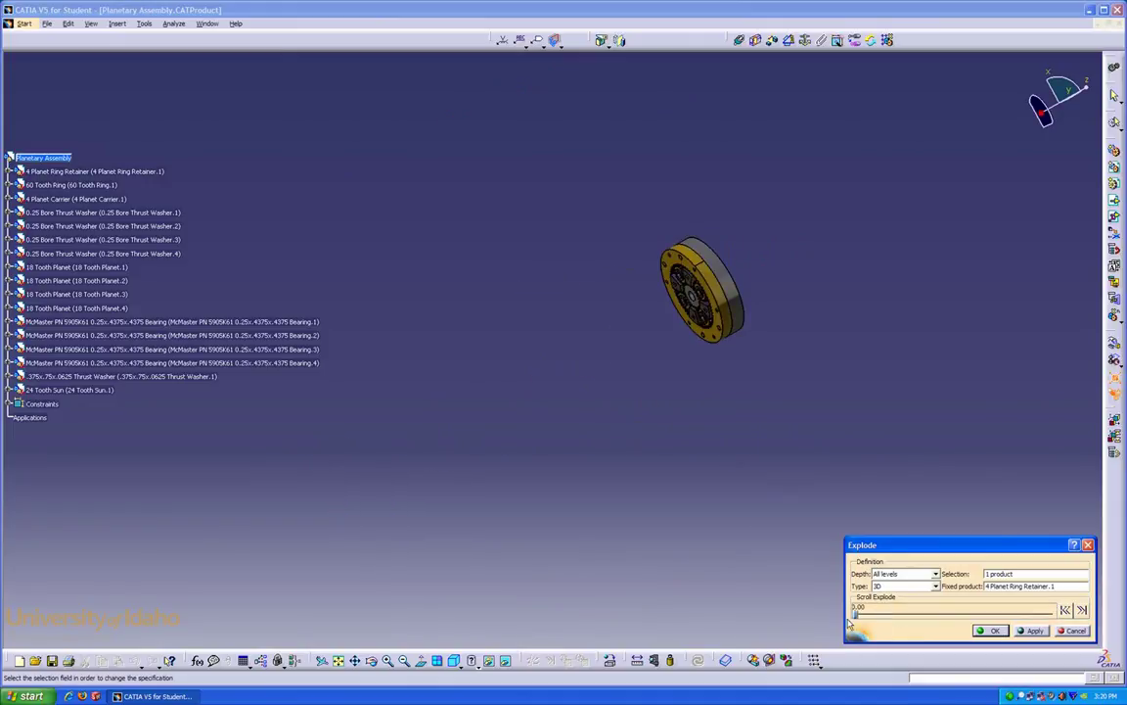
pyautogui.click(991, 630)
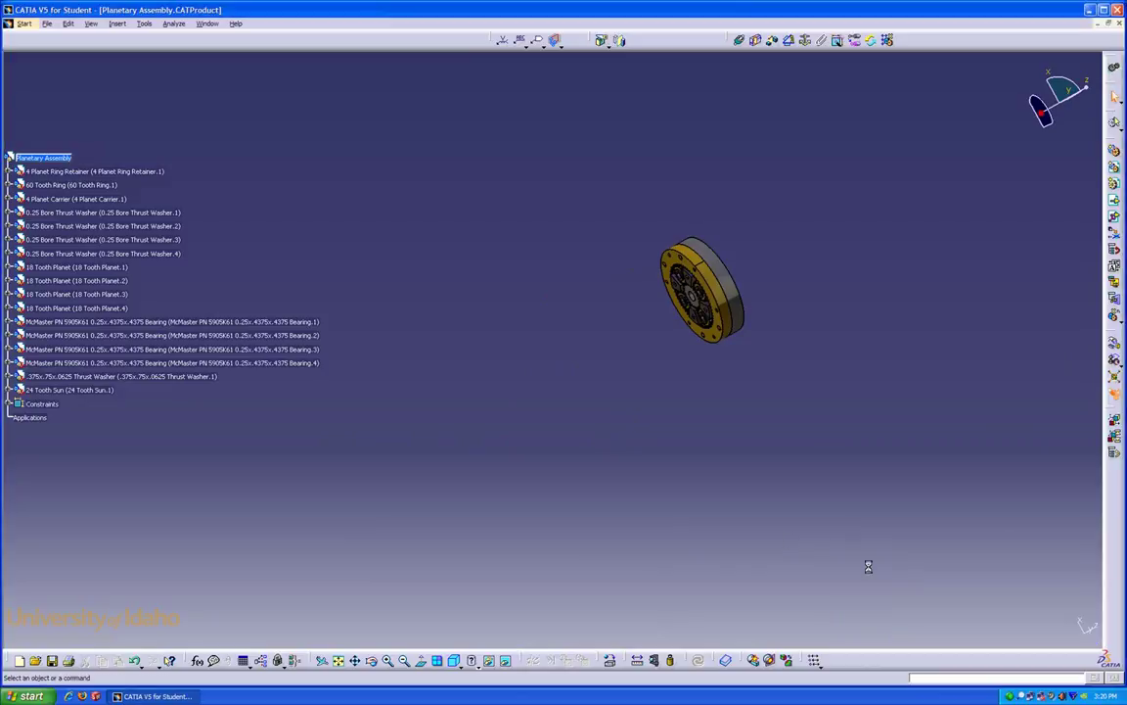
# - Rotate the view so the assembled planetary gear unit faces forward, centred on screen
pyautogui.moveTo(670, 424); pyautogui.dragTo(719, 430, button='middle')
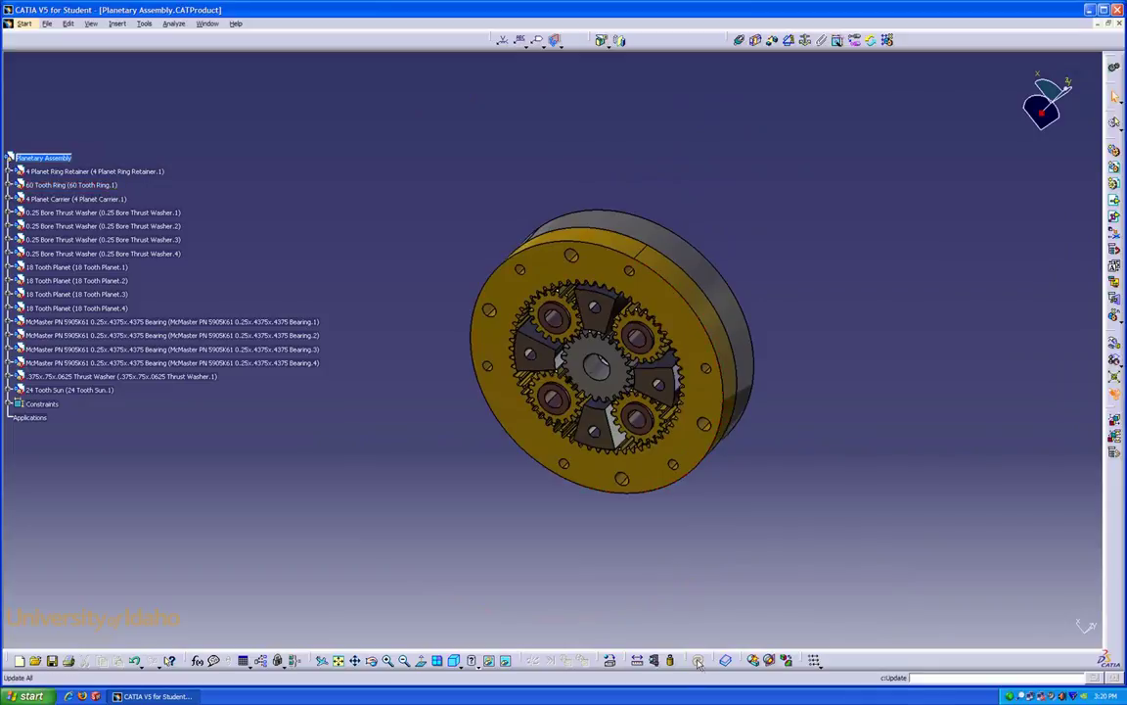